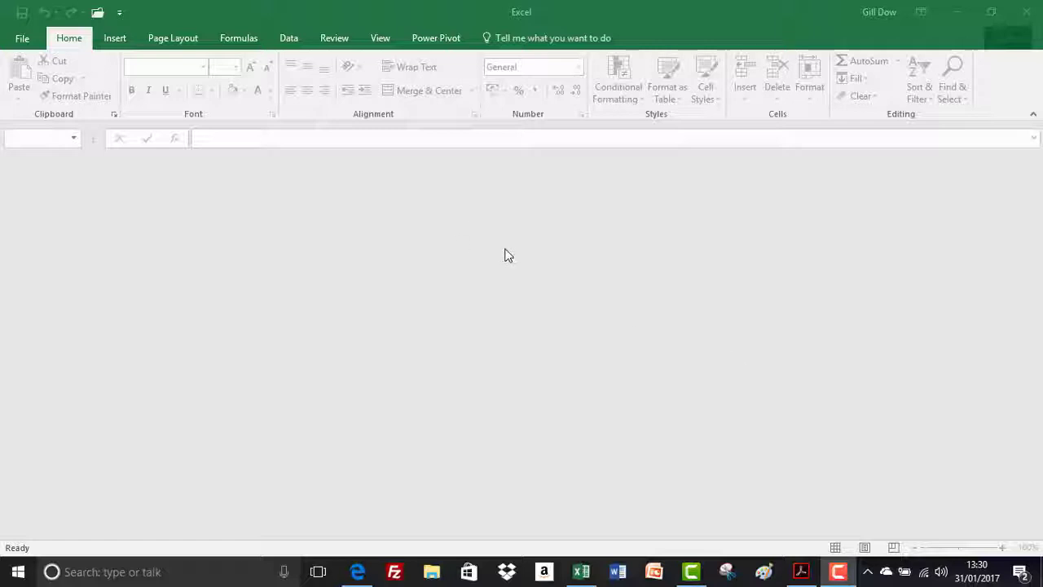
- Open the Sales Report workbook from the PowerPivot & DAX folder for editing and review its Practice Ex3 and GW3 sheets
left_click(97, 13)
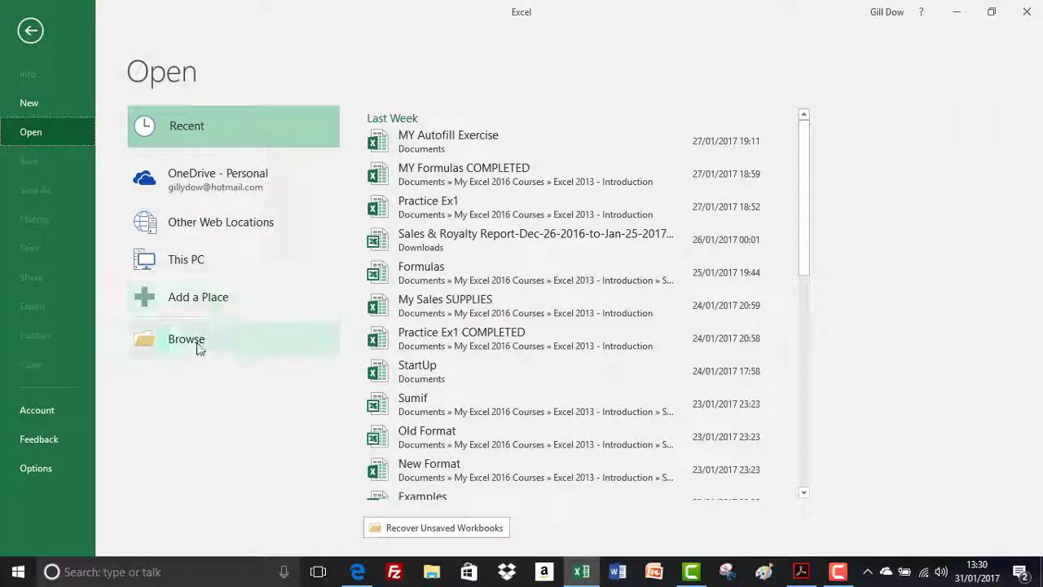
left_click(196, 337)
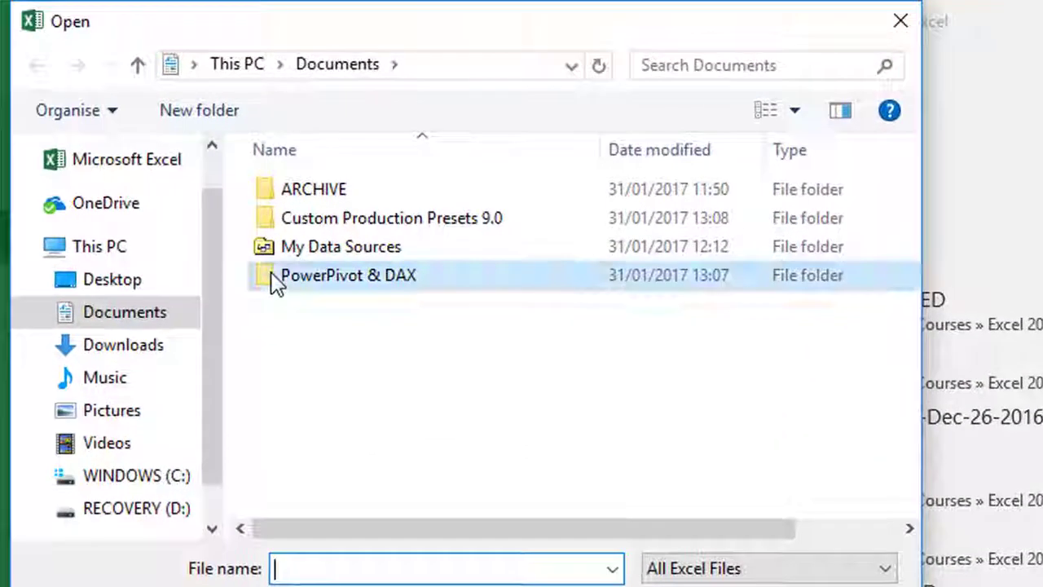
double_click(262, 266)
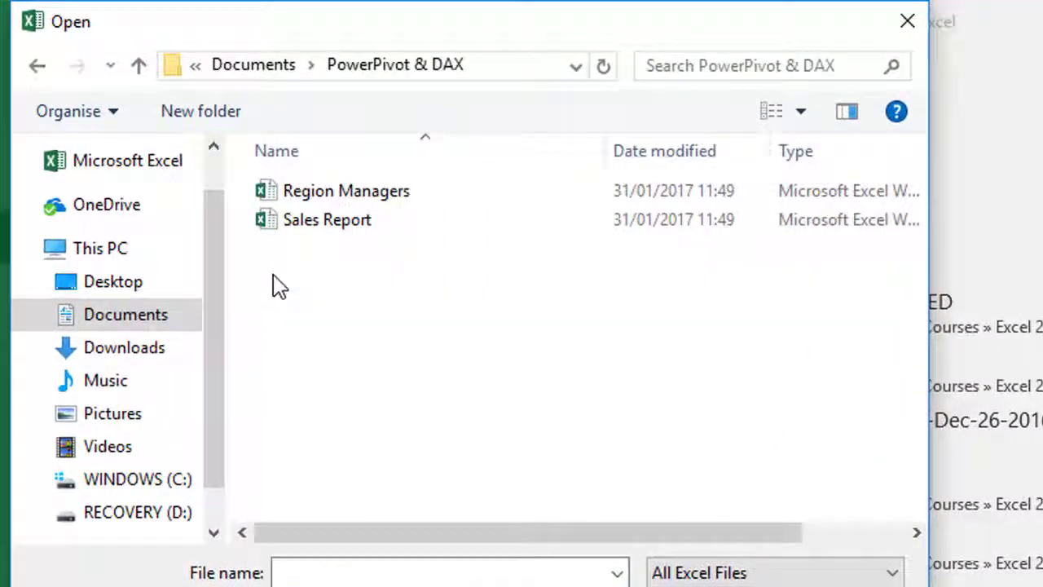
left_click(318, 223)
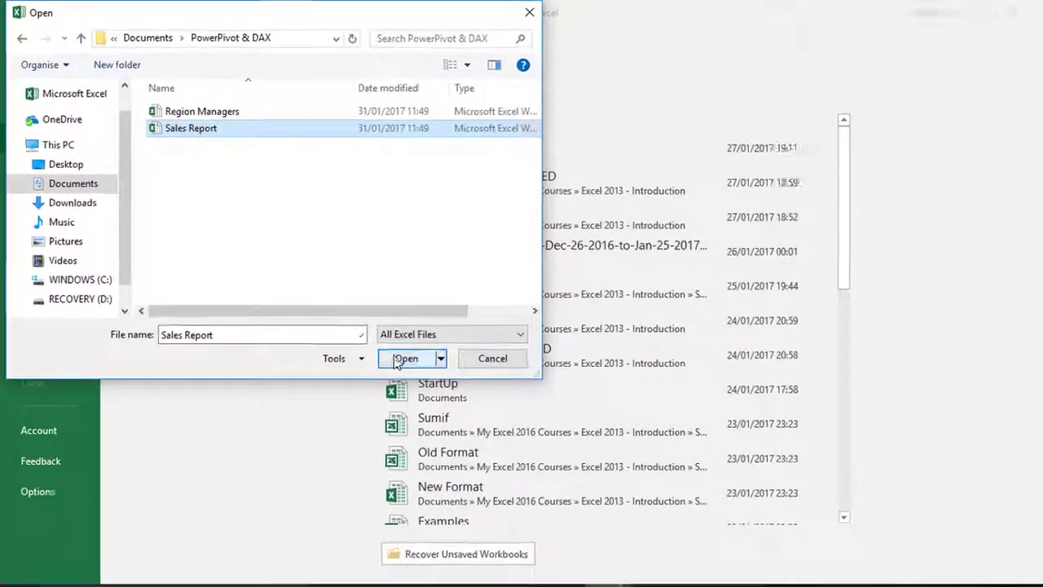
left_click(606, 534)
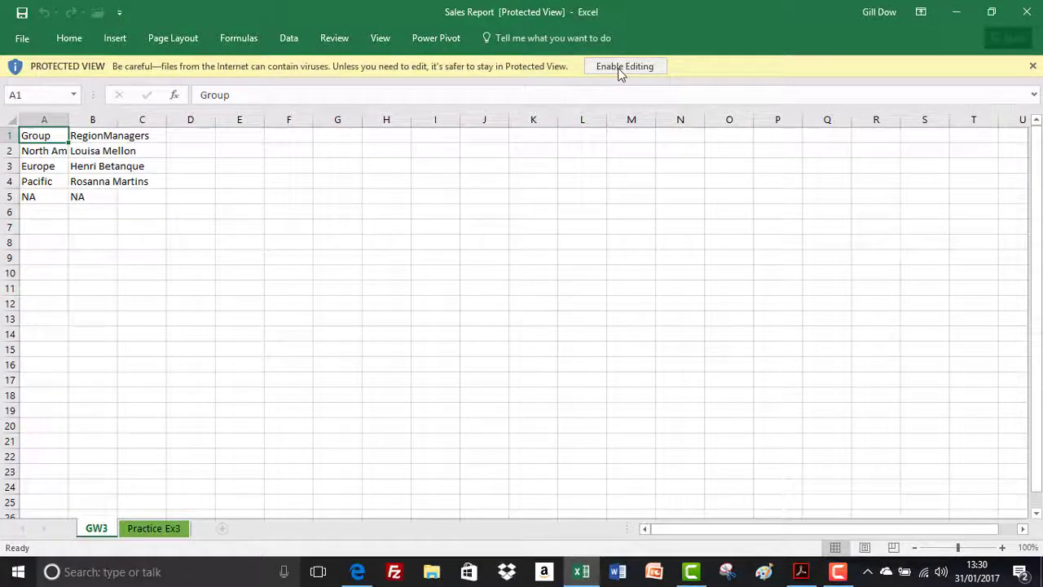
left_click(618, 68)
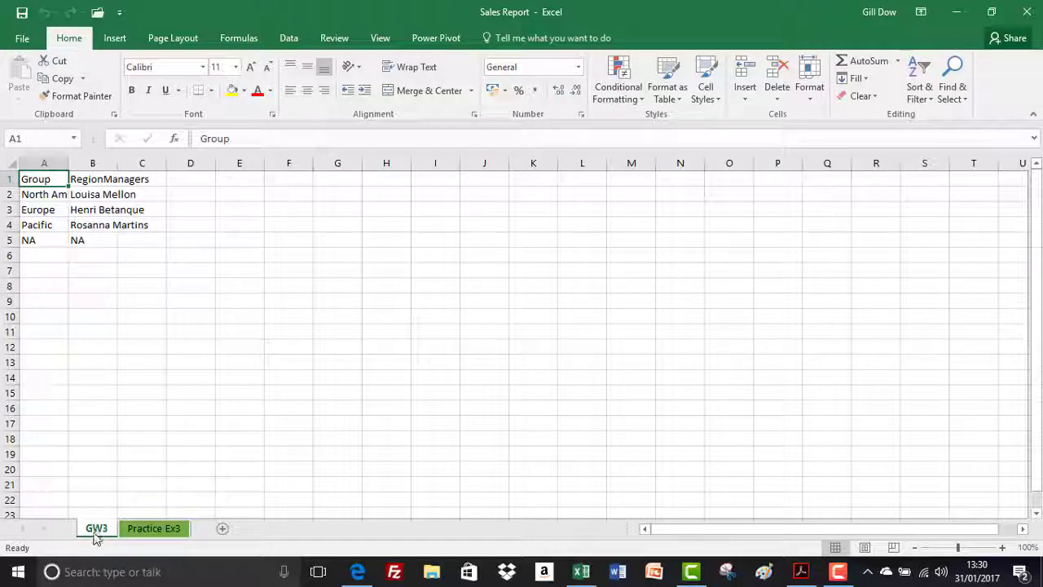
left_click(151, 529)
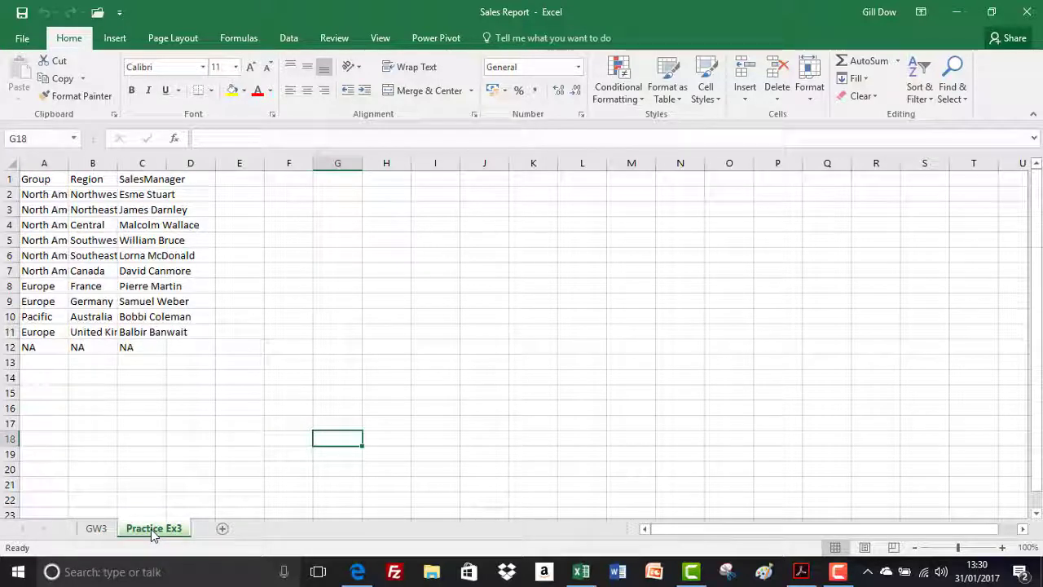
left_click(101, 528)
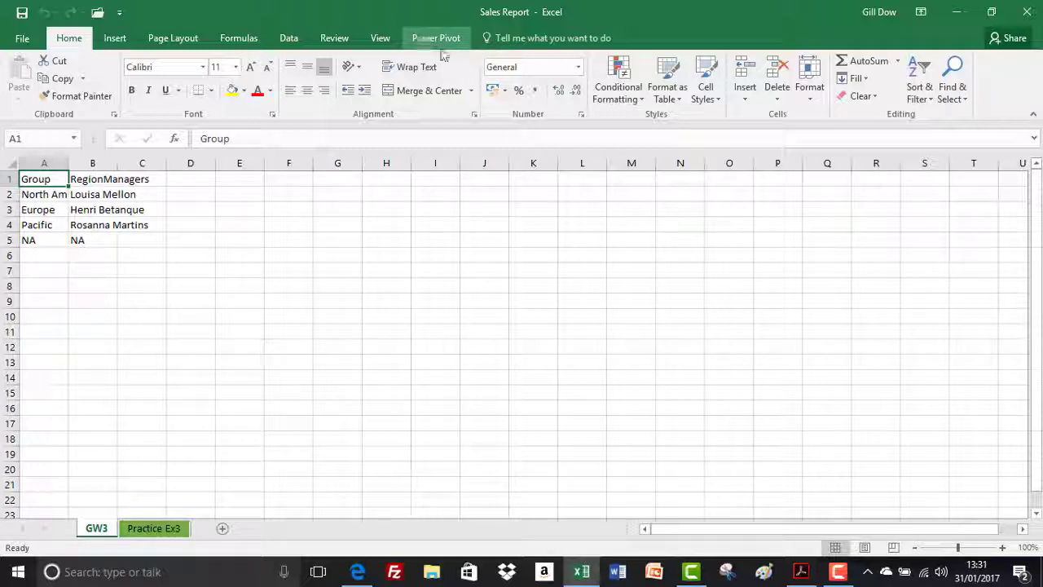
- Make sure the Microsoft Power Pivot for Excel COM add-in is enabled in the program's add-in options
left_click(20, 39)
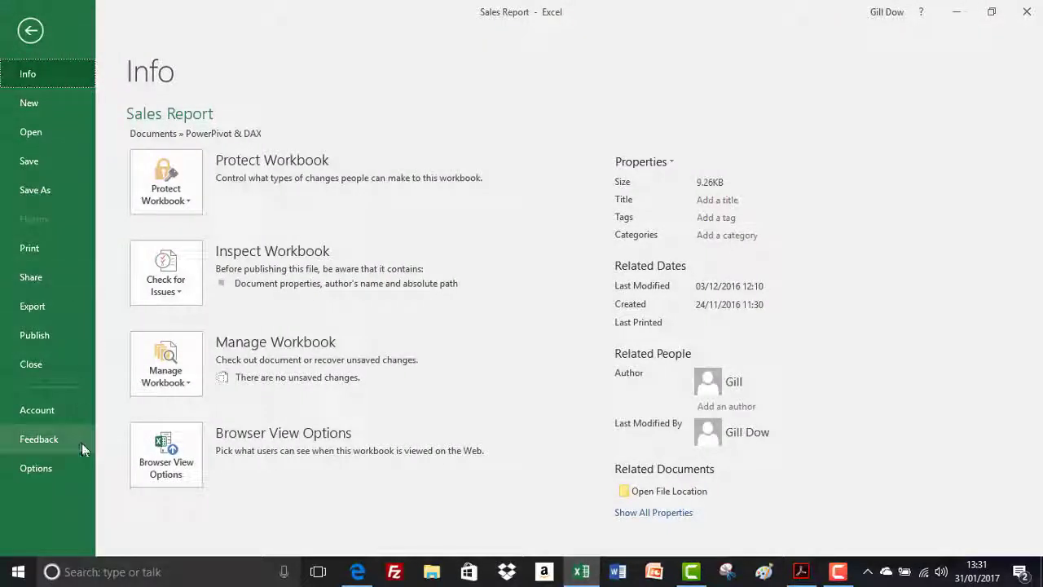
left_click(35, 468)
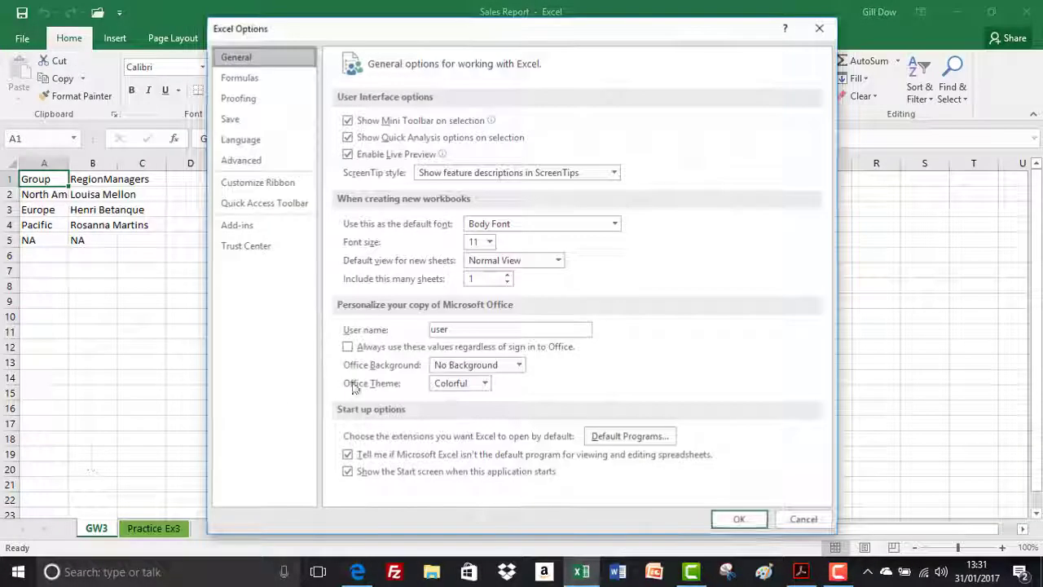
left_click(252, 223)
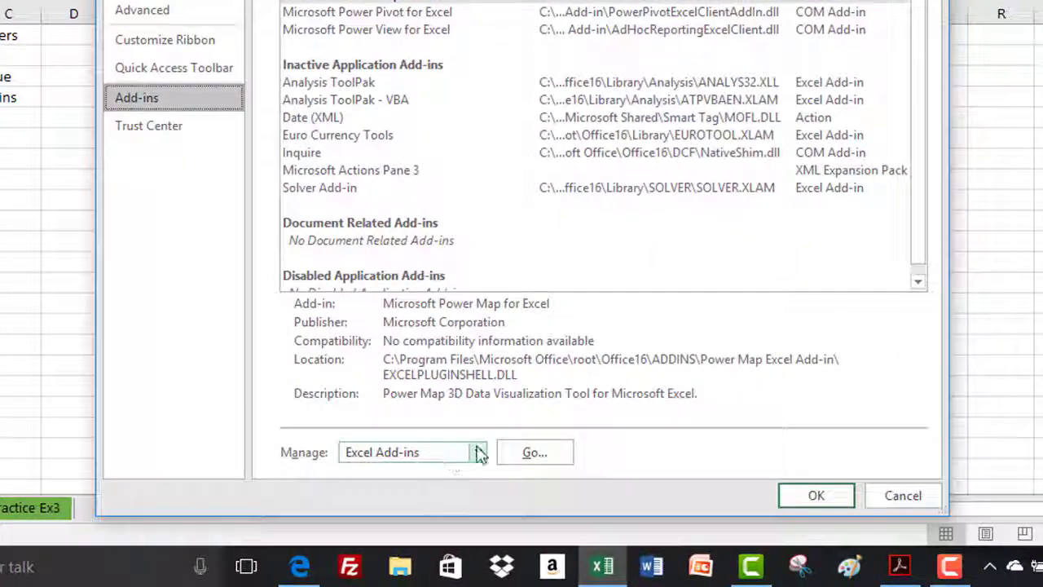
left_click(479, 453)
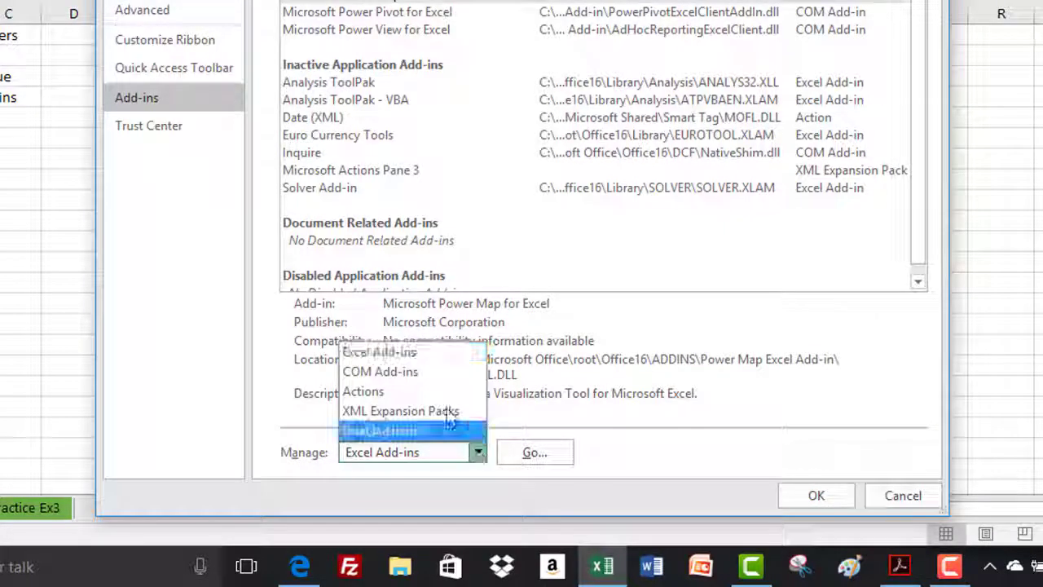
left_click(414, 371)
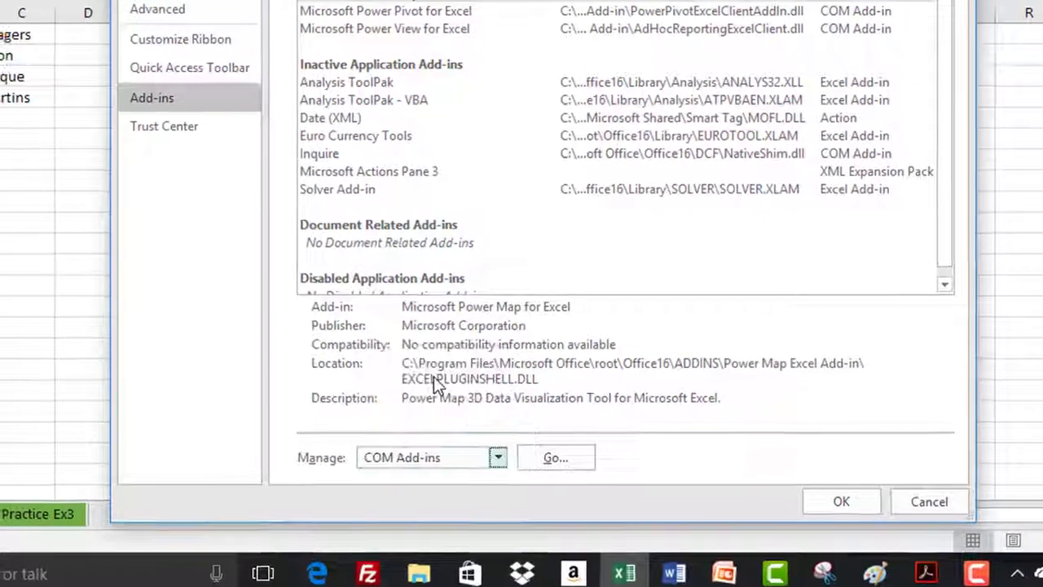
left_click(555, 457)
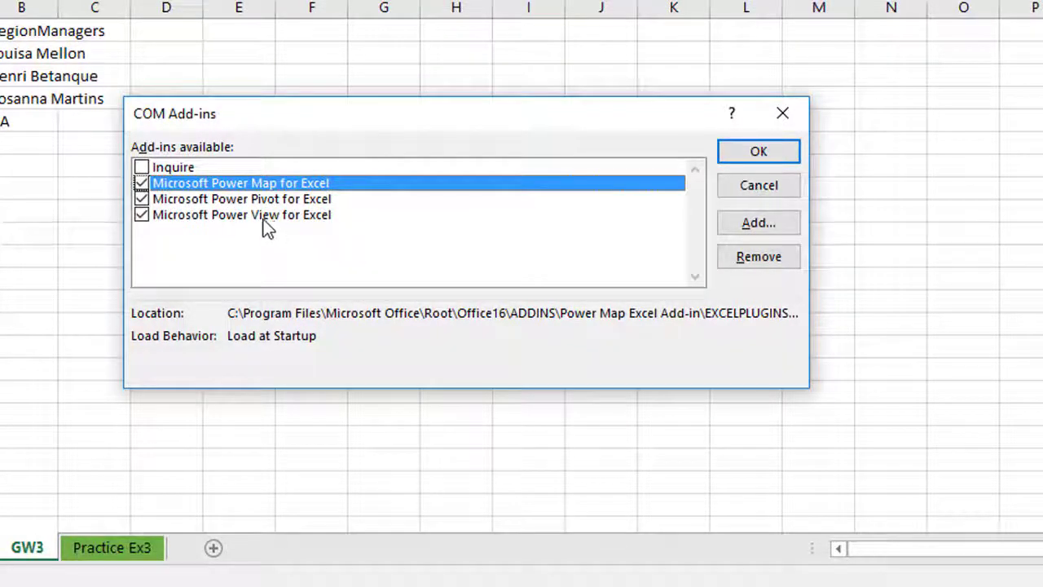
left_click(142, 201)
left_click(141, 200)
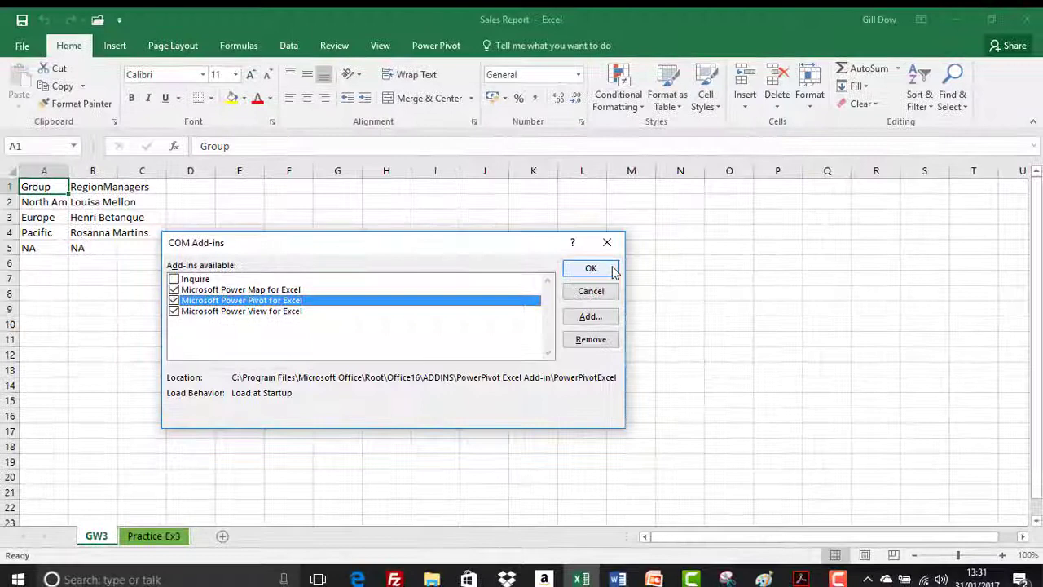
left_click(752, 154)
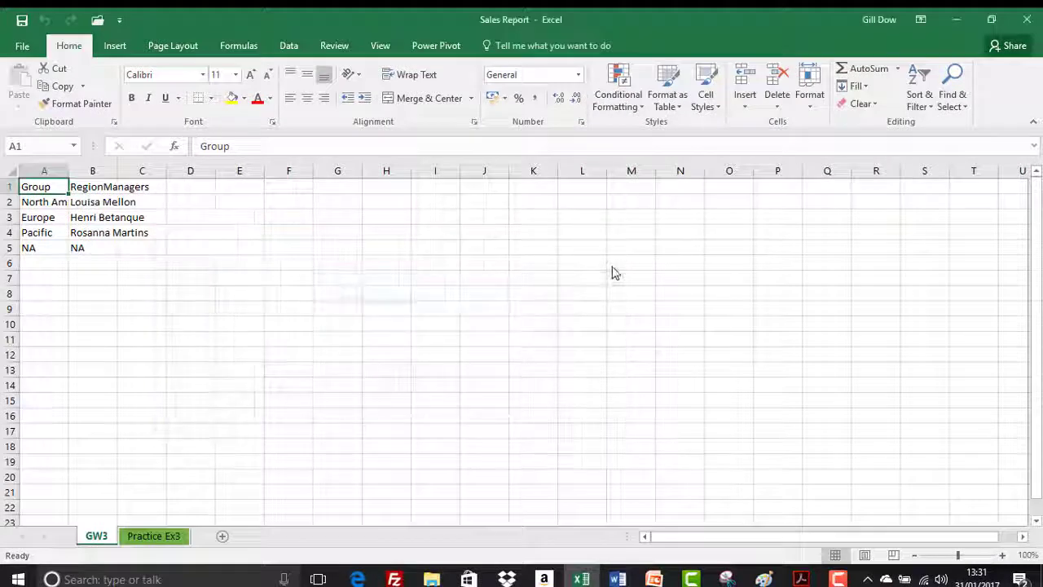
- Open the Power Pivot window to manage the workbook's data model
left_click(445, 47)
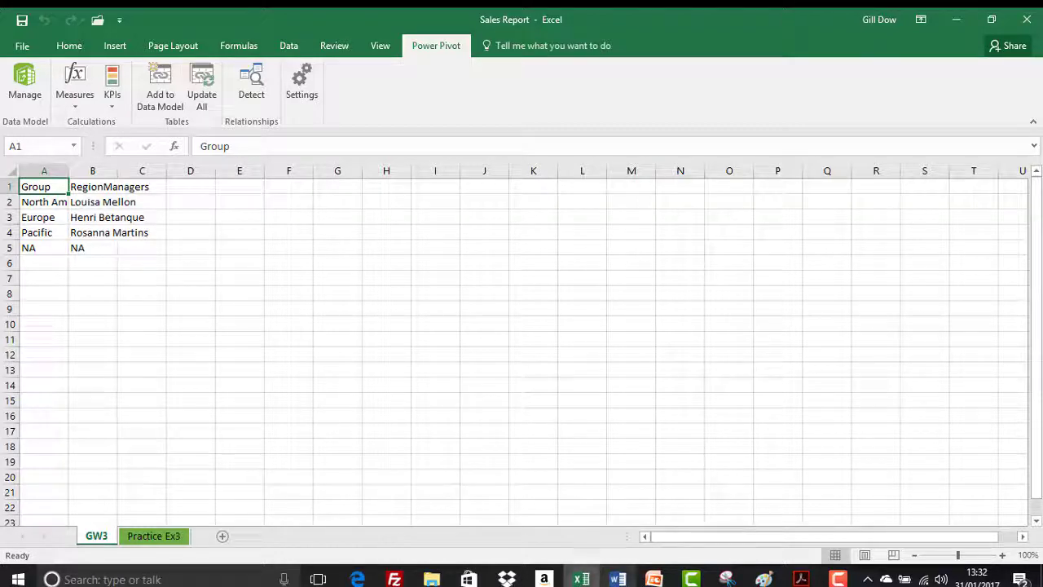
mouse_move(581, 579)
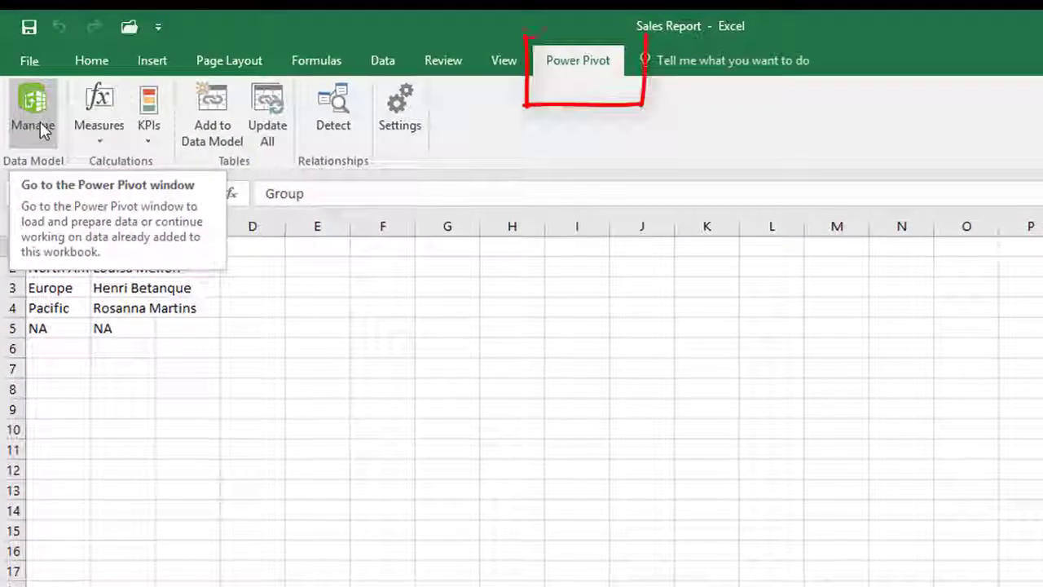
left_click(40, 120)
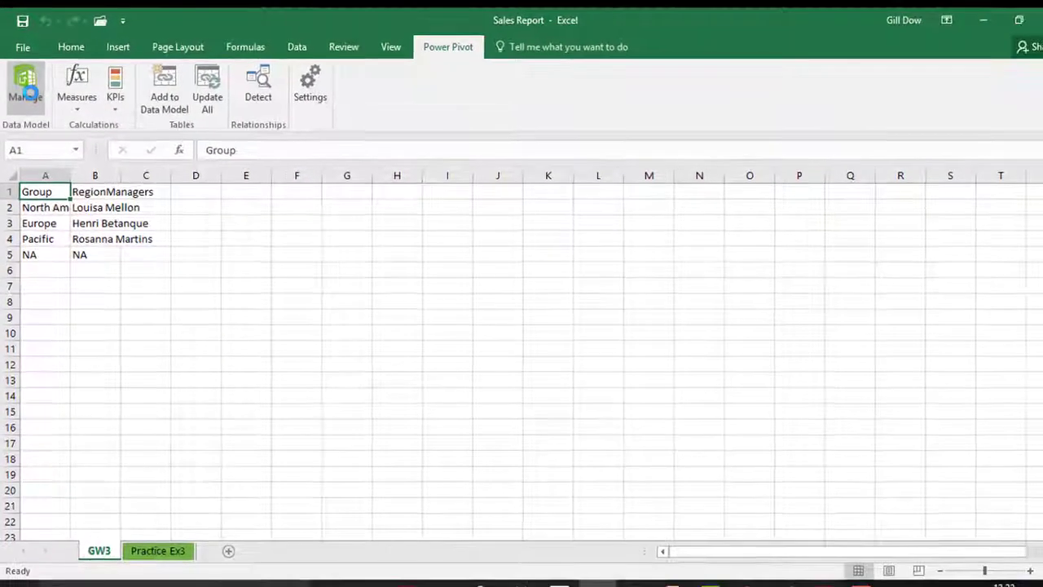
left_click(25, 92)
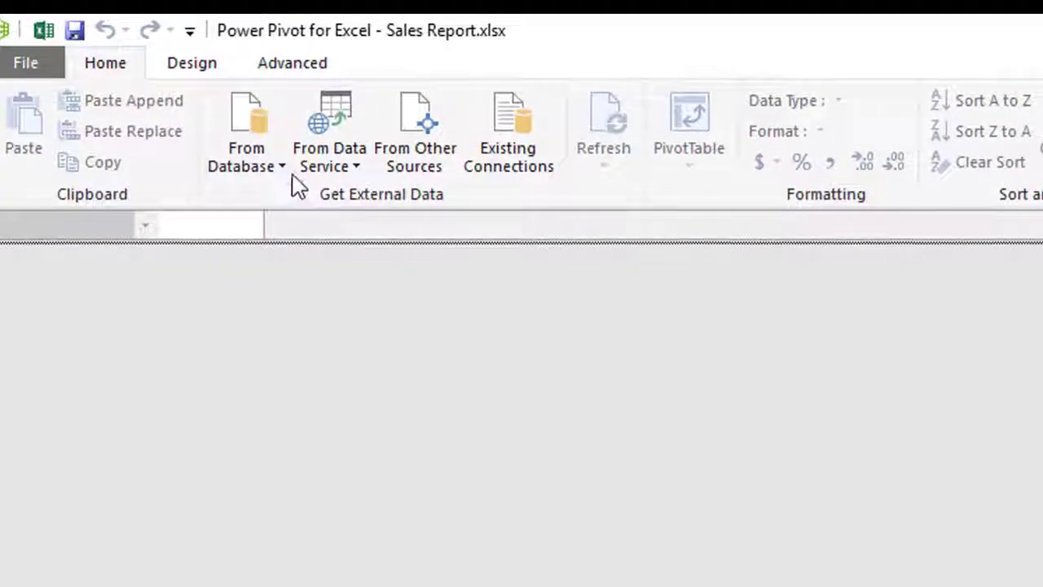
- Examine the external data options for importing from a database, with the Power Pivot window both restored down and maximized
left_click(281, 170)
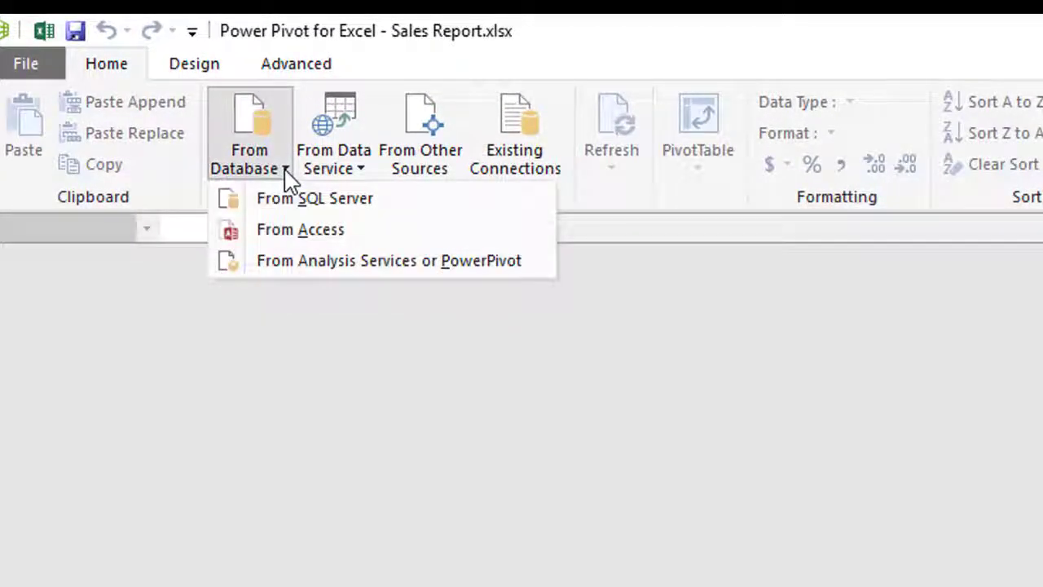
key("Escape")
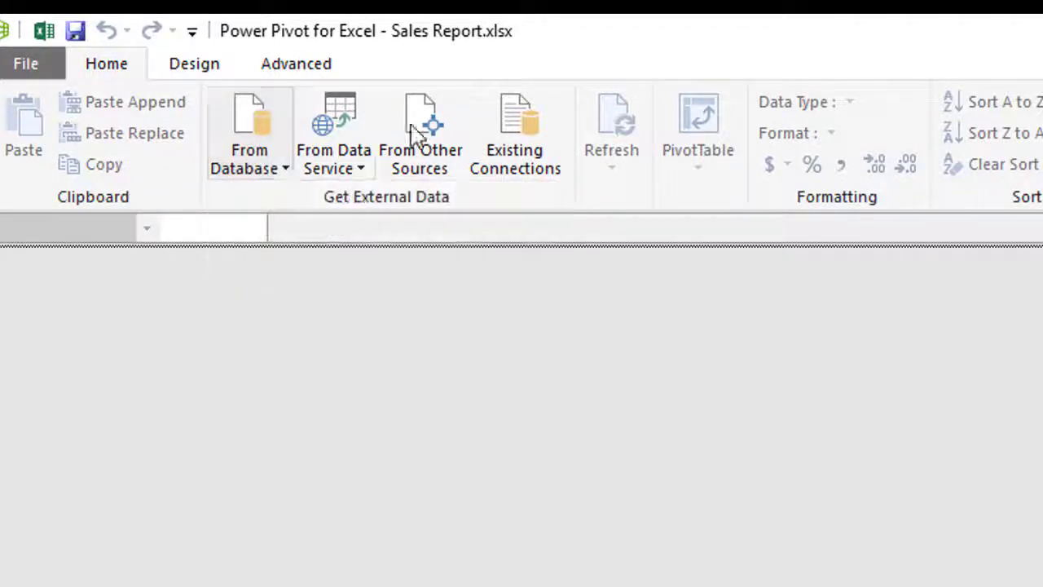
double_click(671, 50)
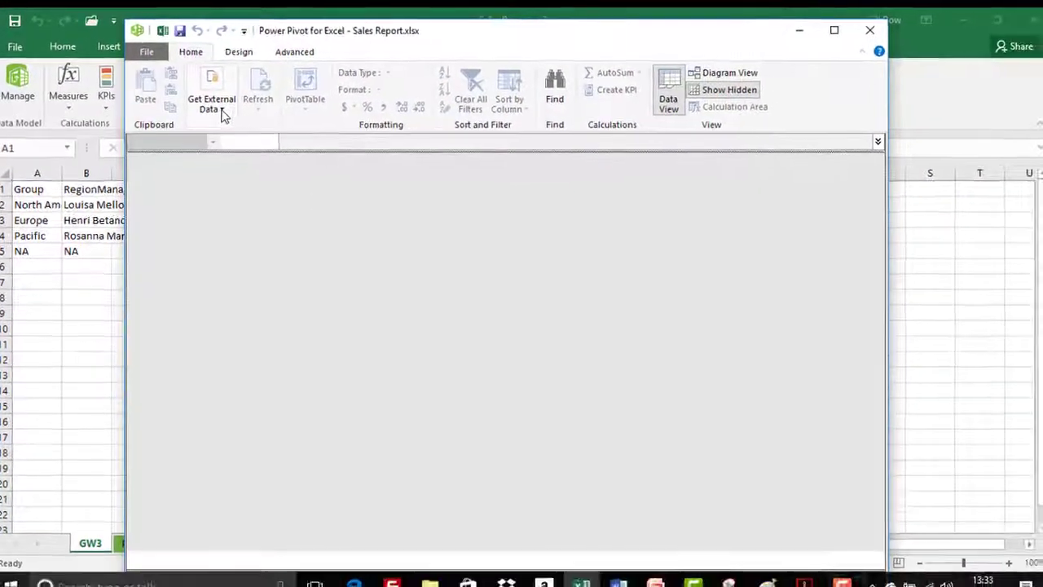
left_click(229, 112)
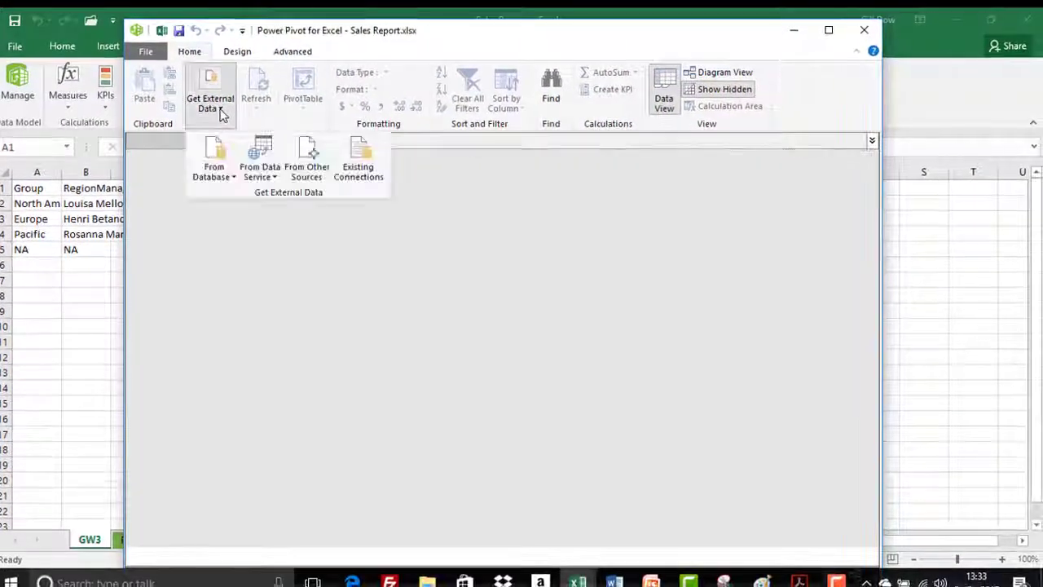
left_click(232, 178)
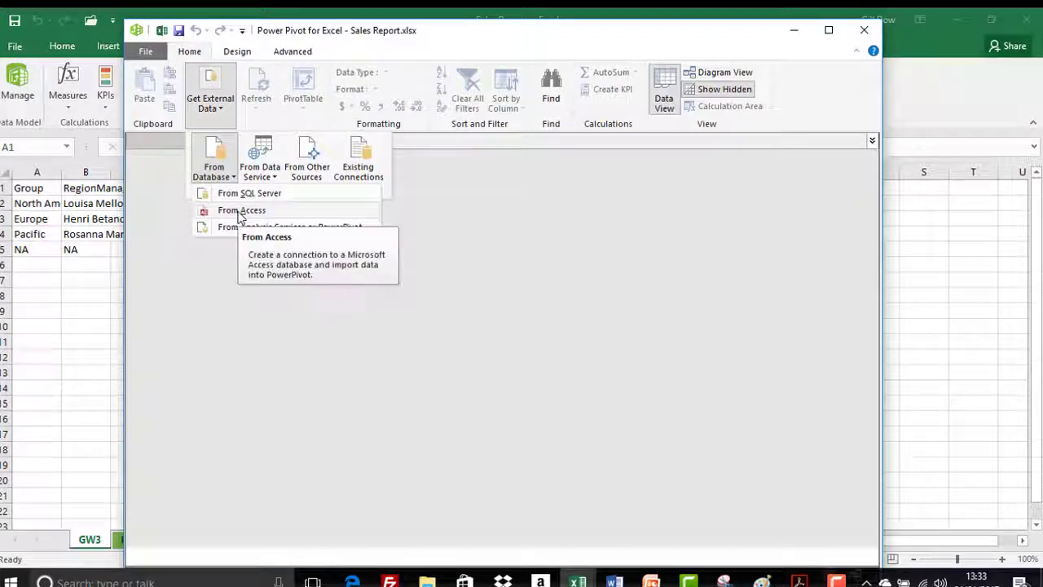
left_click(442, 43)
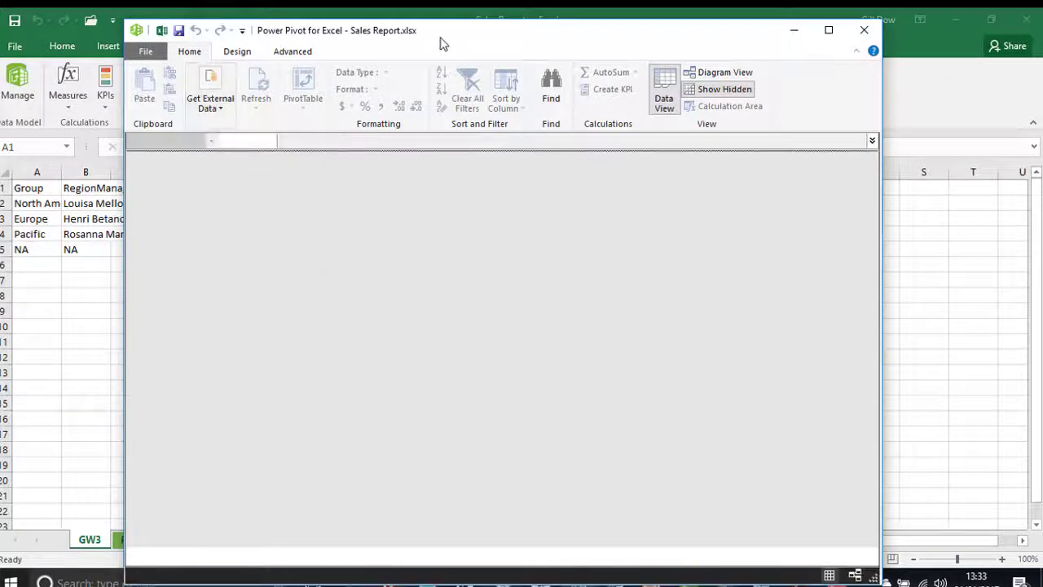
double_click(442, 44)
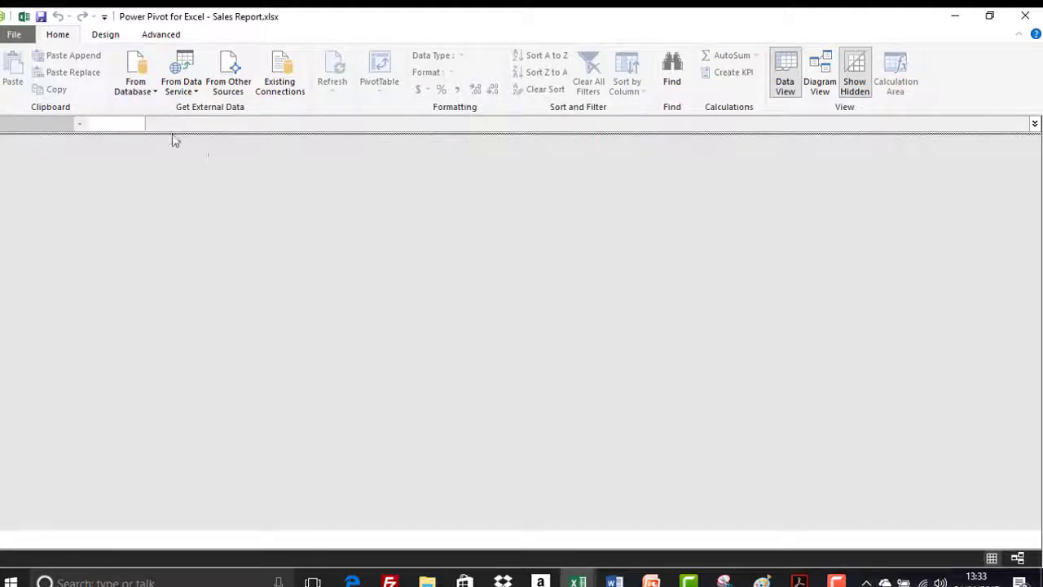
left_click(154, 92)
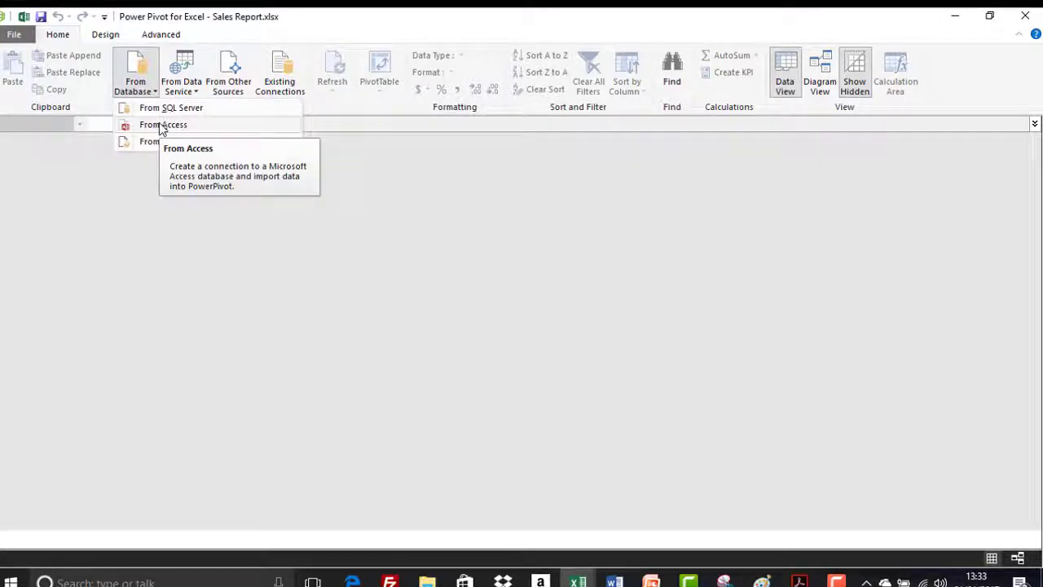
left_click(196, 184)
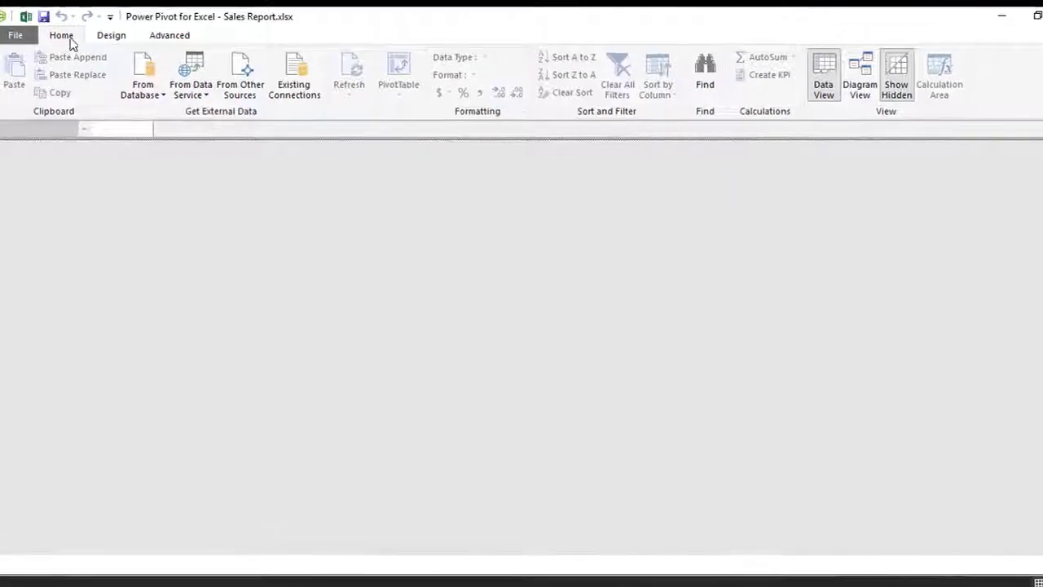
left_click(119, 39)
left_click(208, 41)
left_click(99, 46)
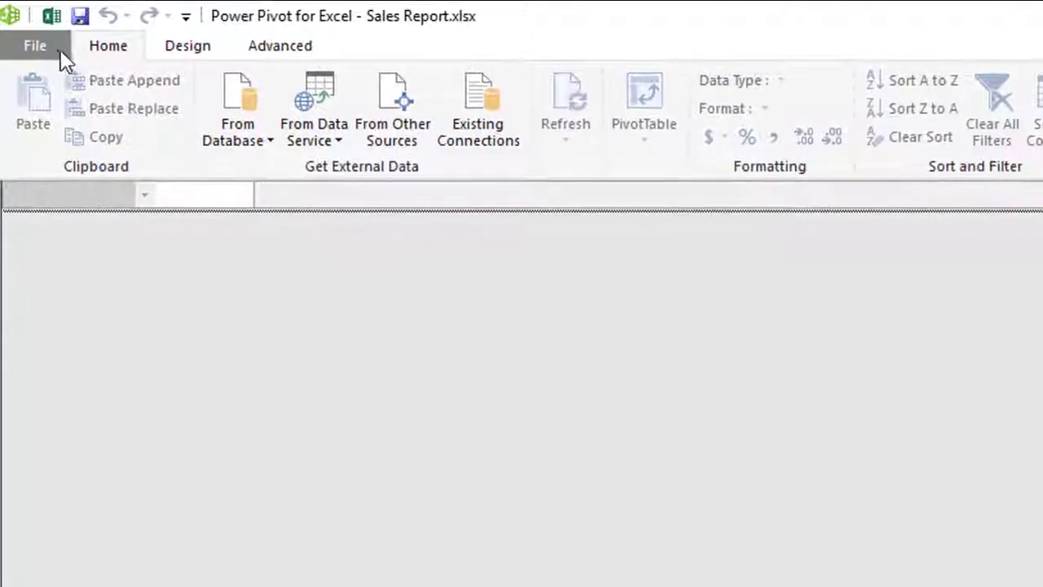
- Switch the Power Pivot window to Normal Mode
left_click(53, 48)
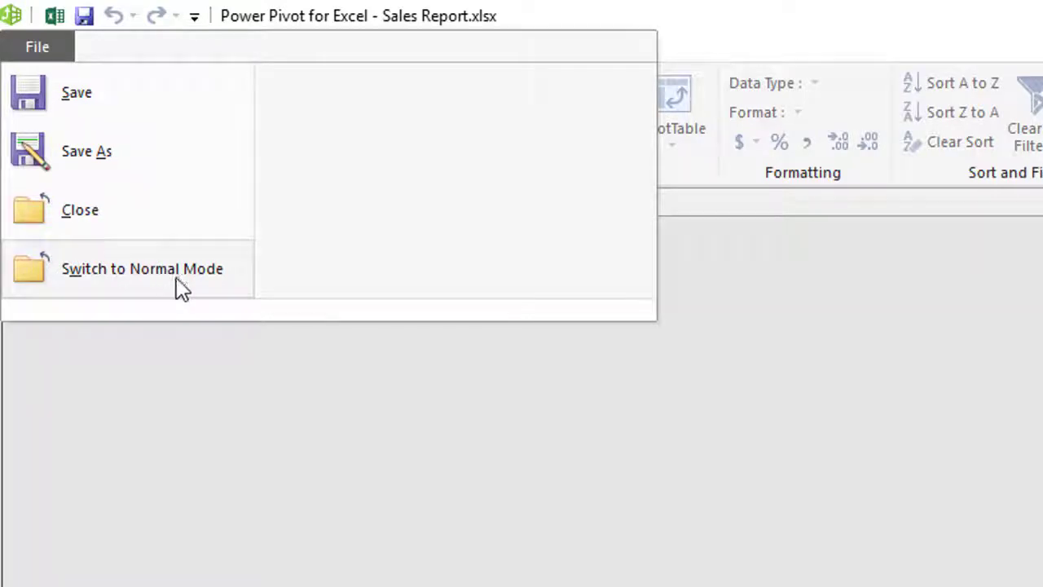
left_click(130, 281)
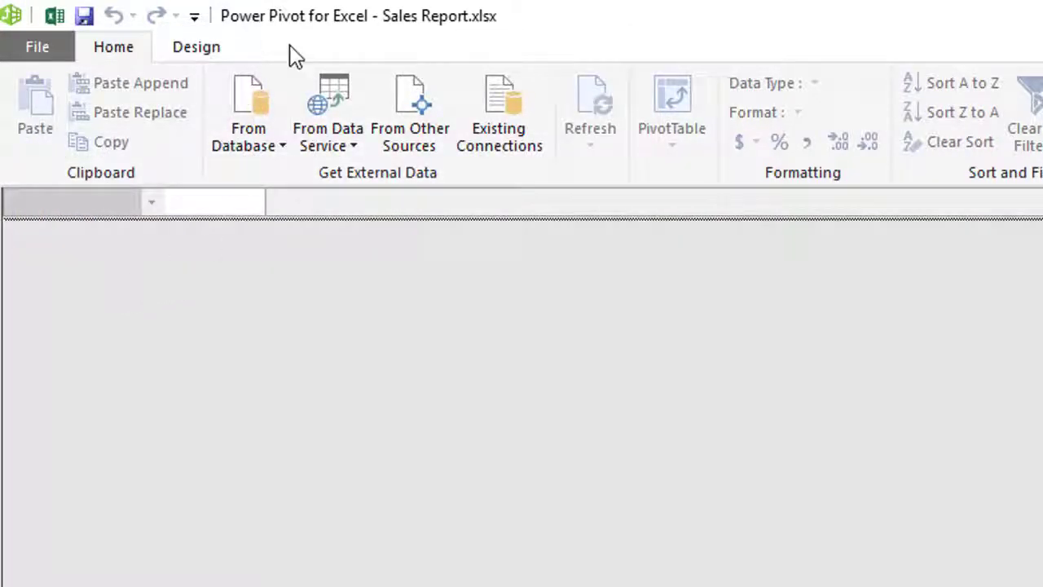
- Switch the Power Pivot window back to Advanced Mode and display its Advanced commands
left_click(51, 51)
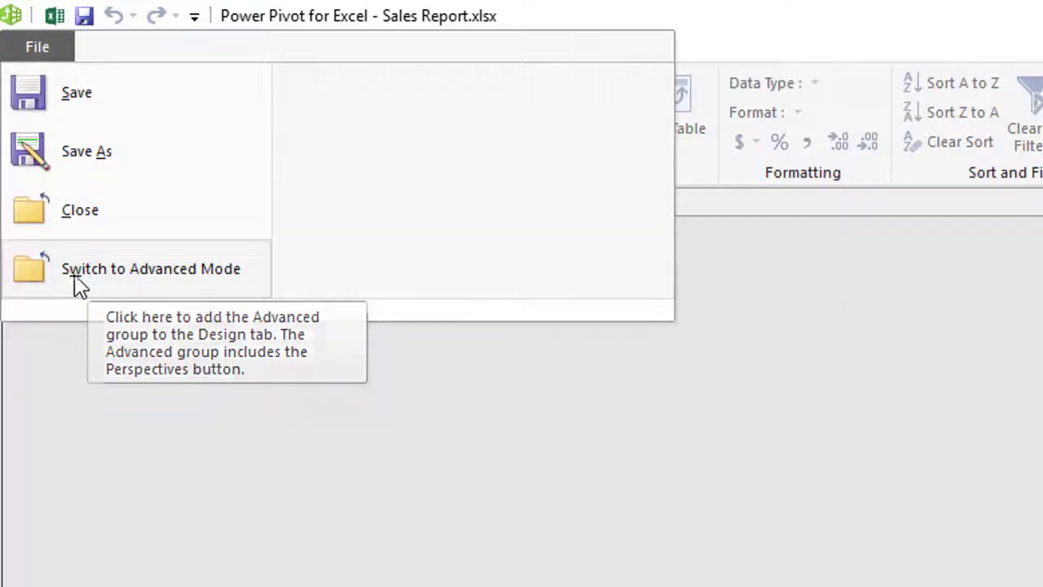
left_click(140, 281)
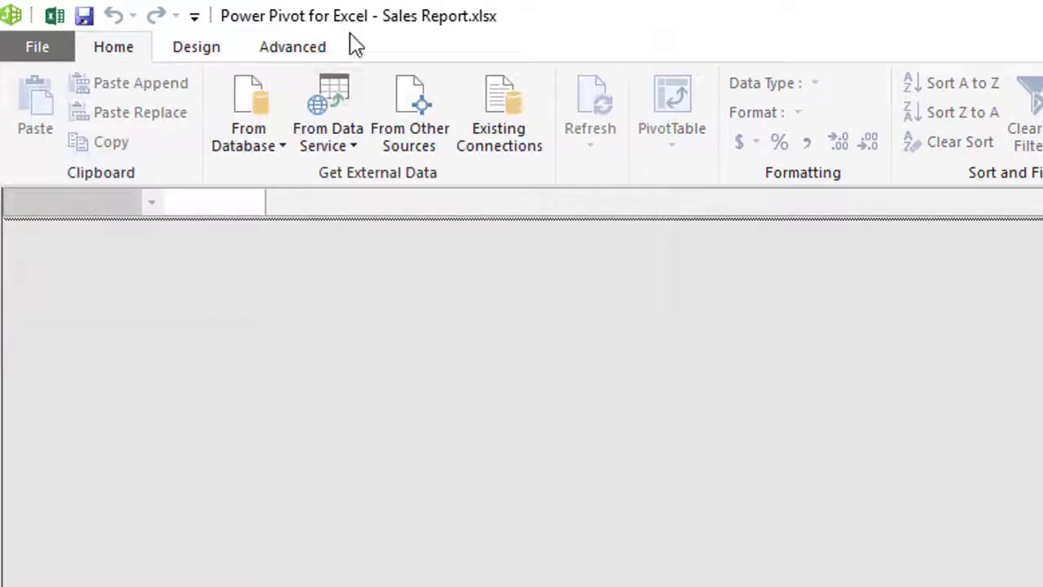
left_click(296, 49)
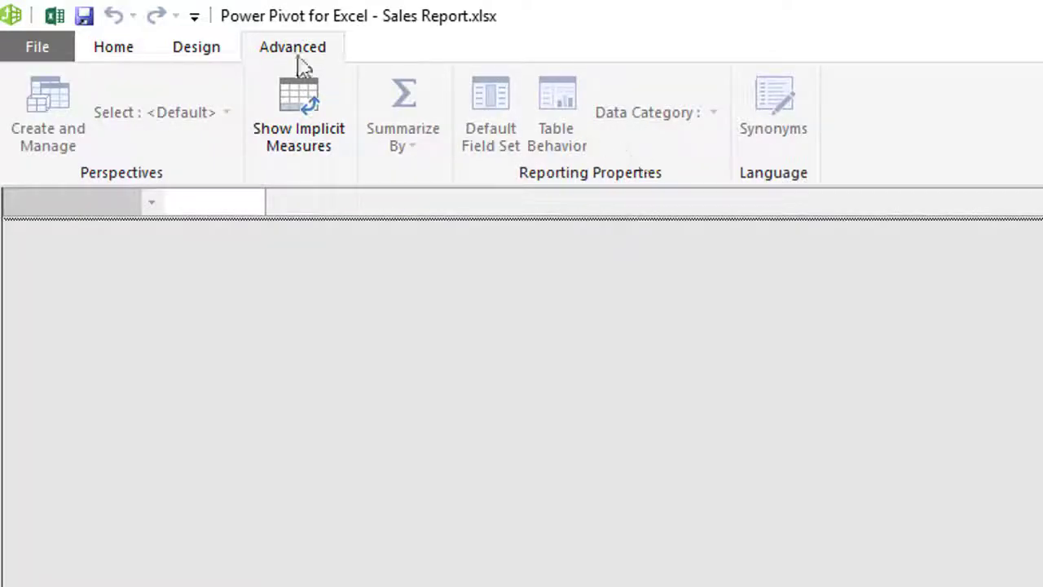
- Look over the Home and Design commands of the Power Pivot window, finishing on the Home commands
left_click(114, 49)
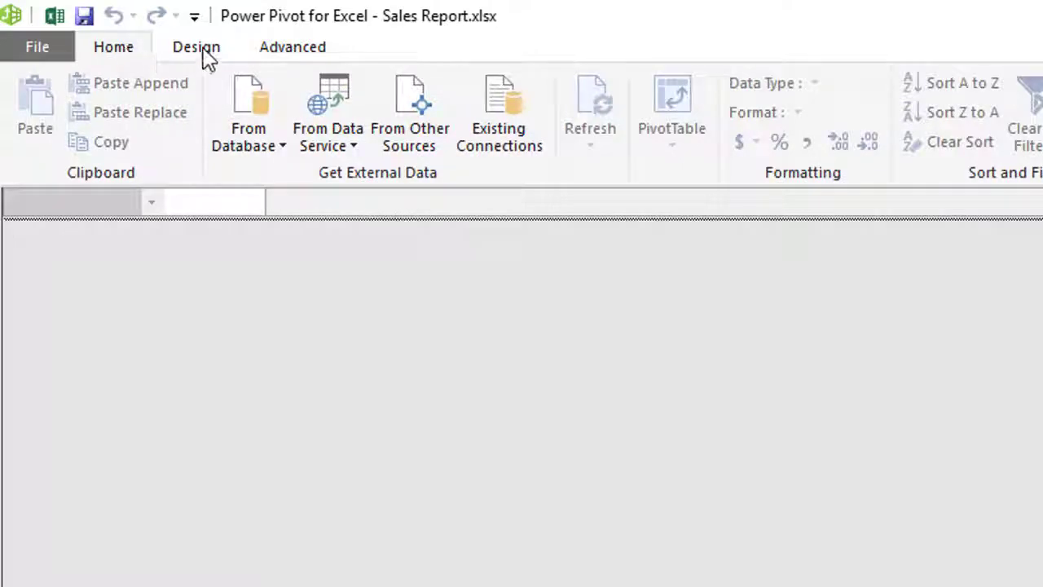
left_click(201, 52)
left_click(137, 54)
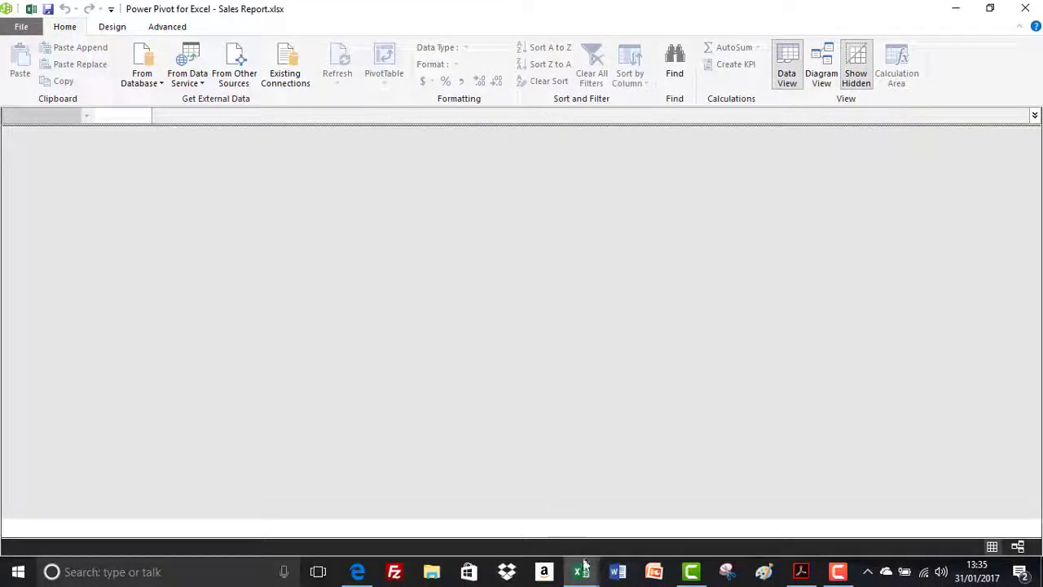
- Preview the two open Excel windows and switch to the Sales Report workbook
mouse_move(581, 570)
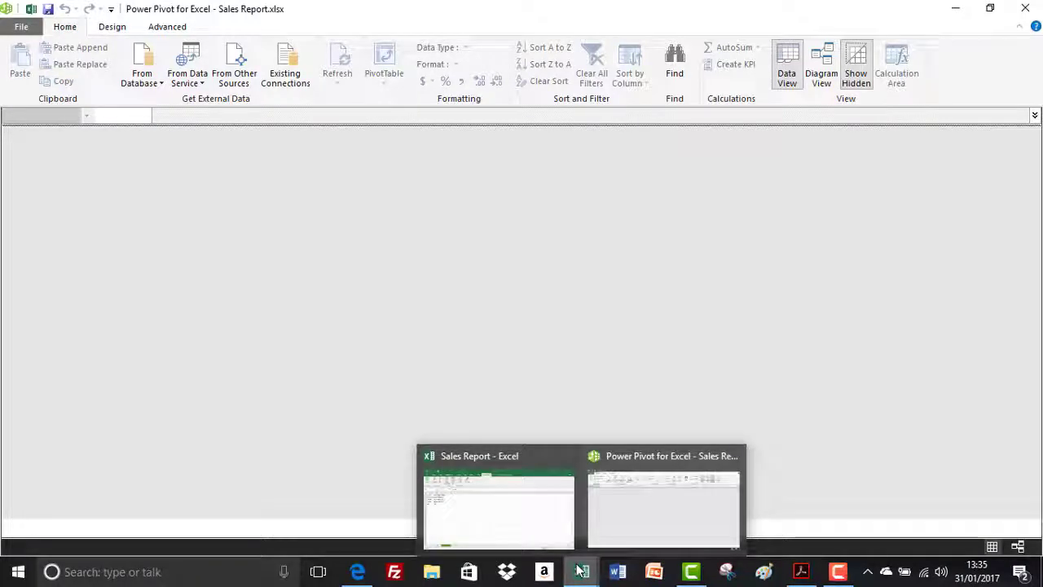
mouse_move(562, 523)
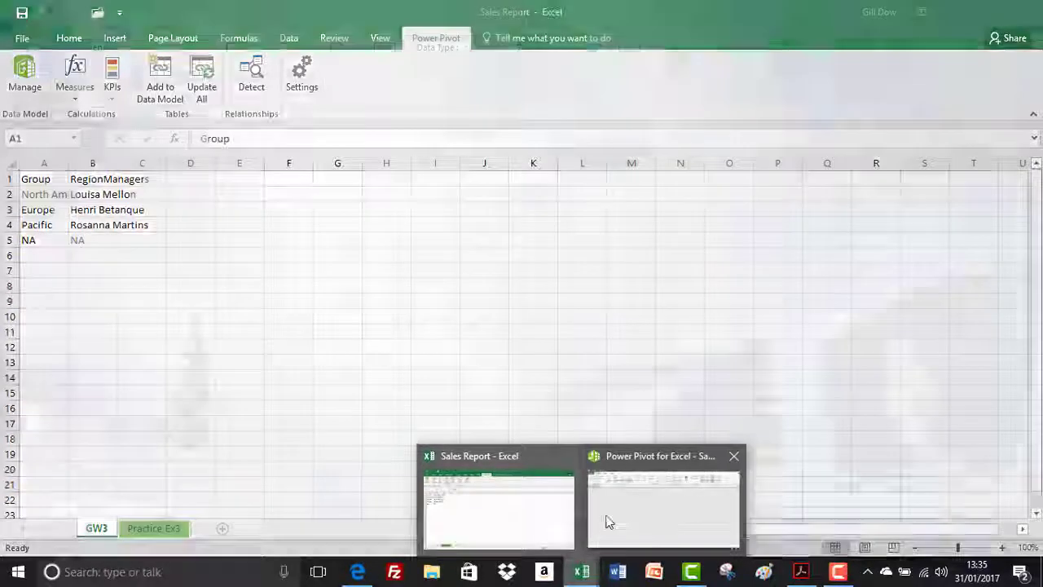
mouse_move(634, 519)
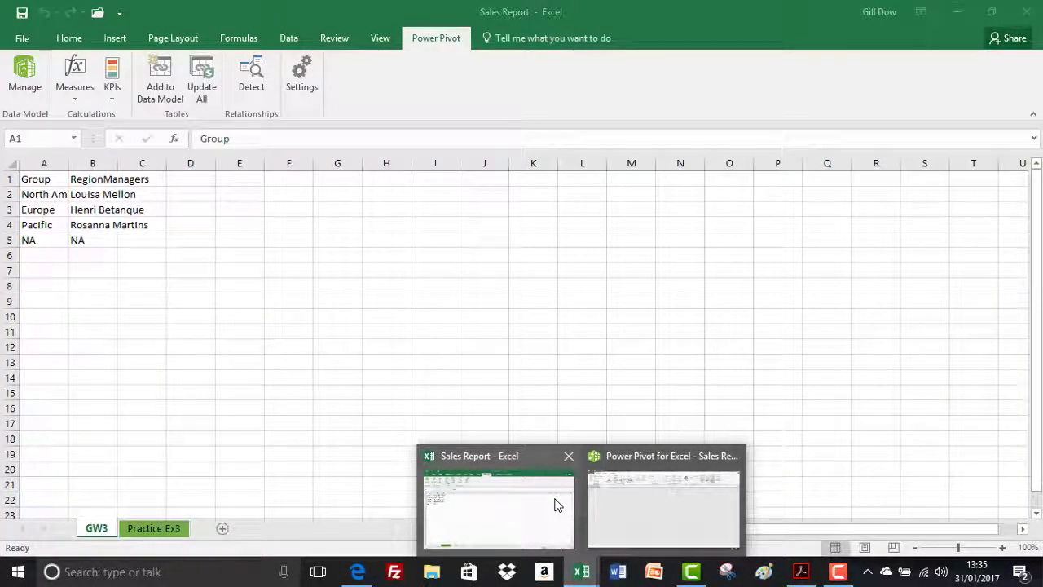
left_click(512, 502)
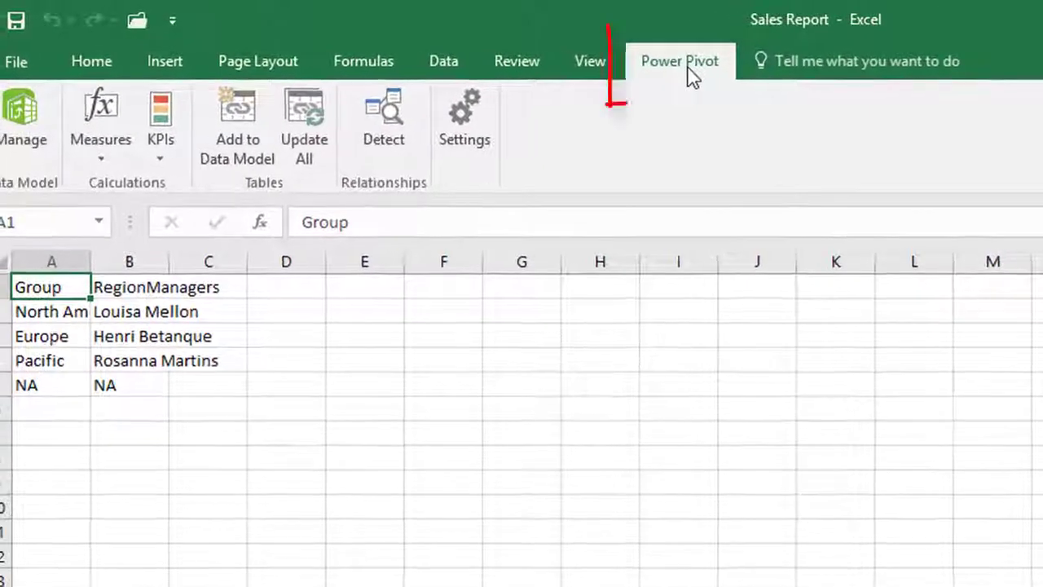
- Alternate several times between the Power Pivot window and the Sales Report workbook, finishing in Power Pivot
left_click(34, 124)
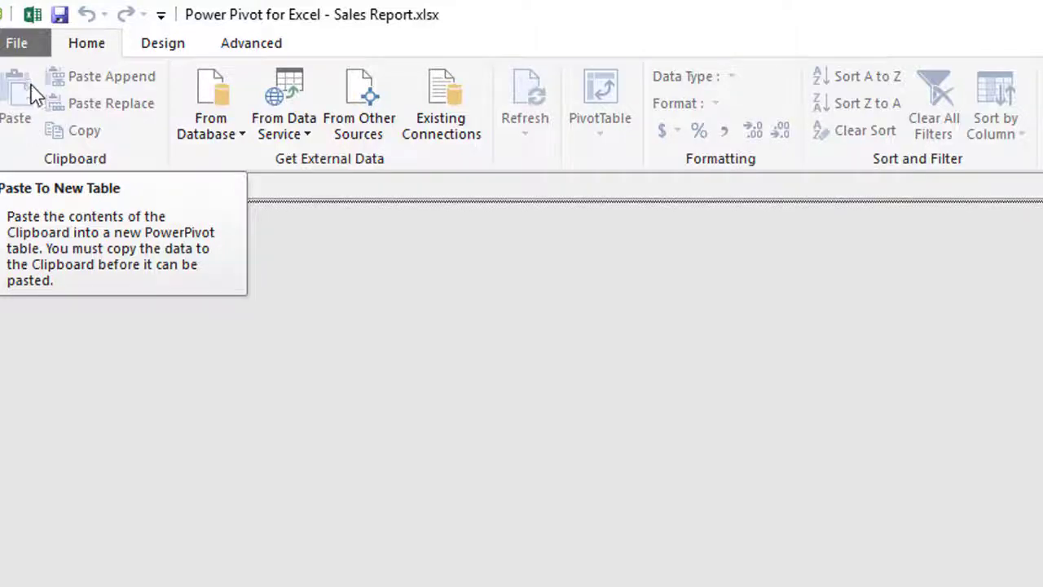
left_click(33, 18)
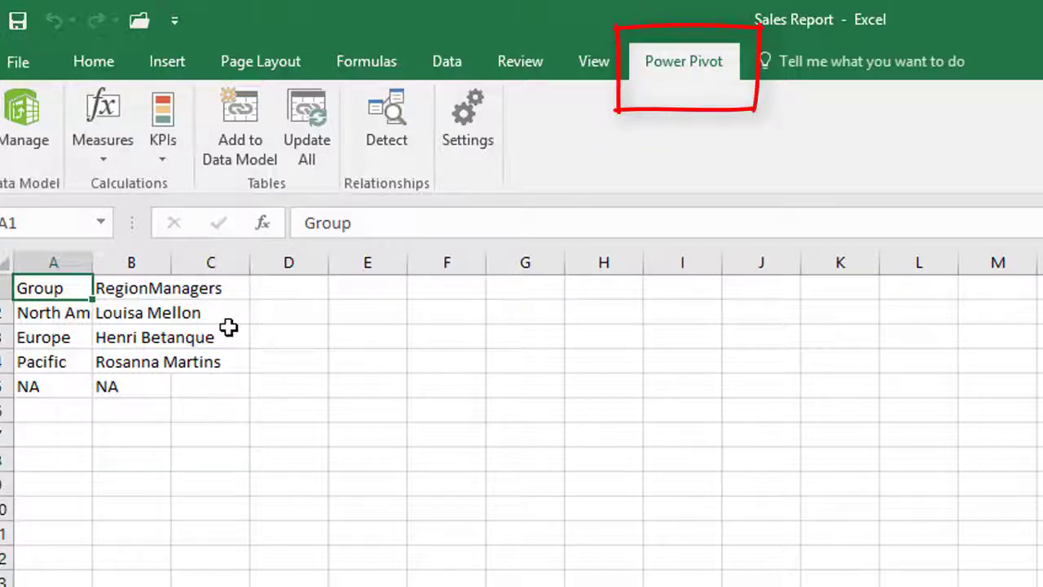
left_click(34, 129)
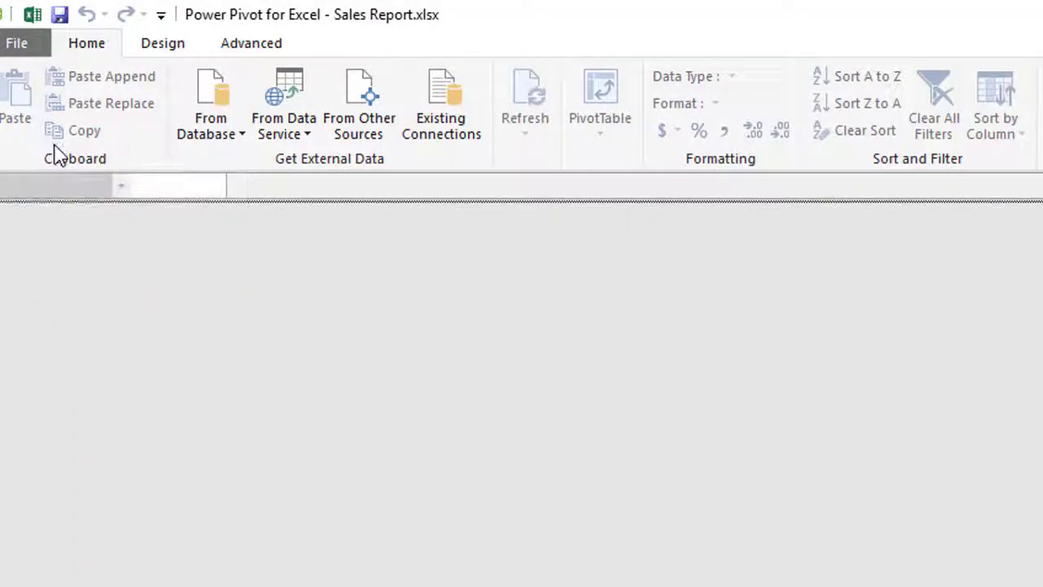
left_click(33, 16)
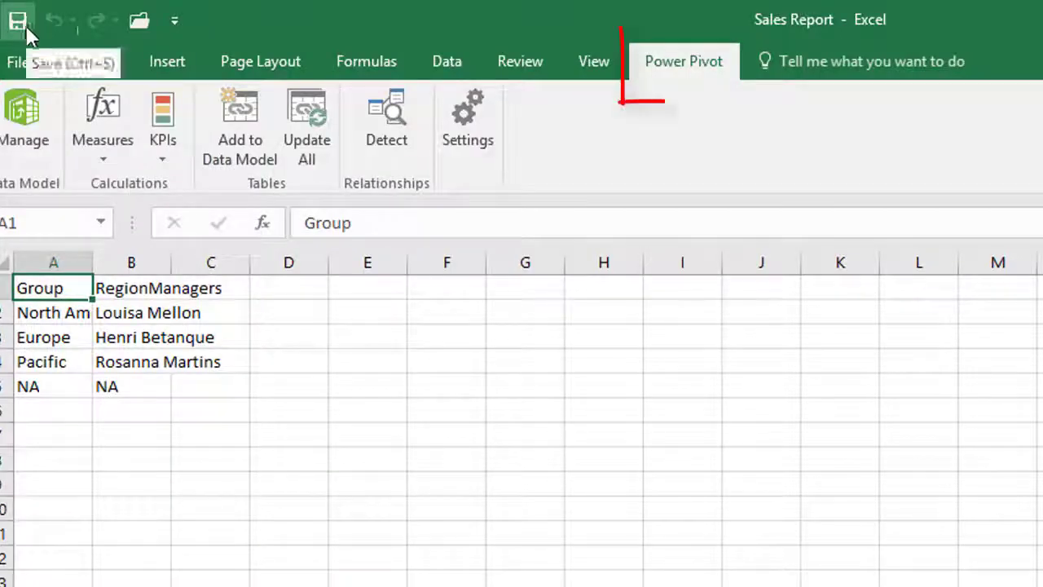
left_click(23, 118)
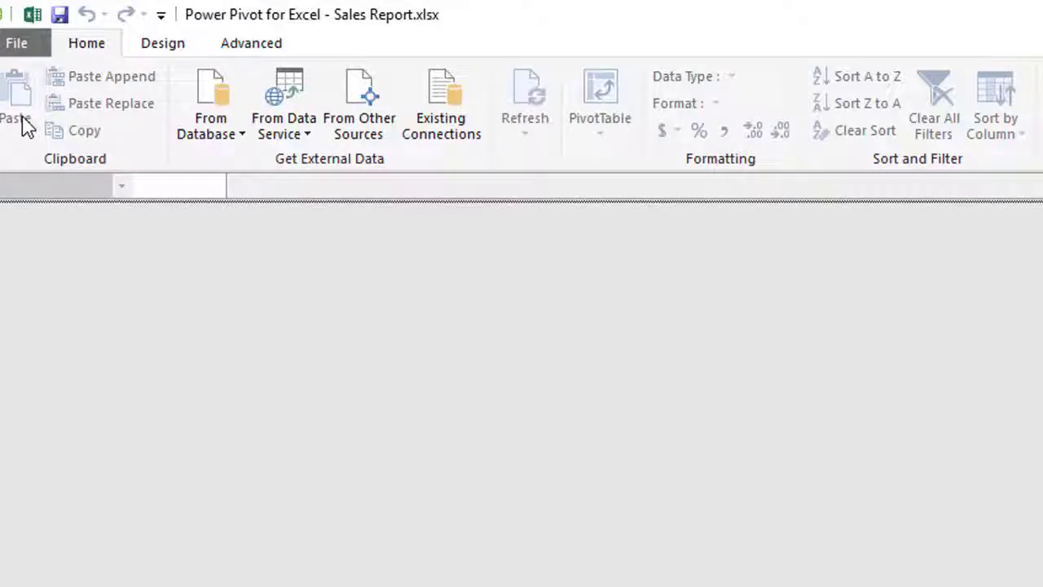
left_click(33, 14)
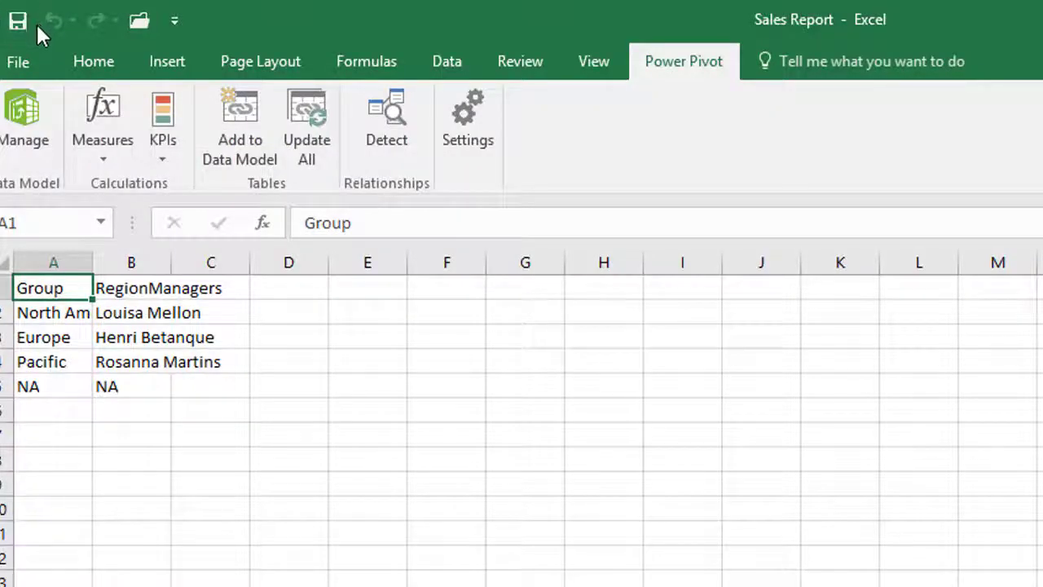
left_click(31, 106)
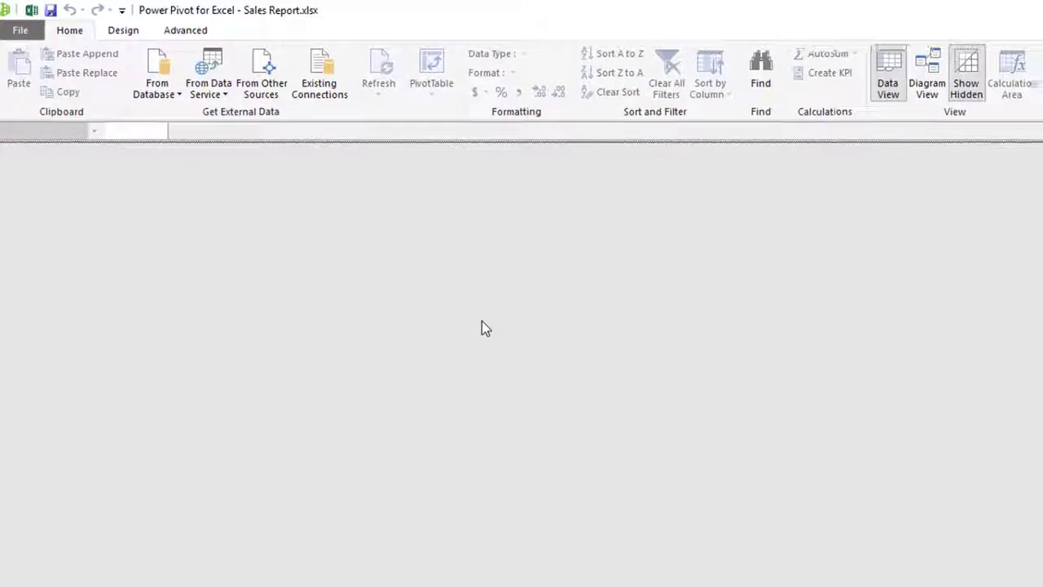
- Switch to the workbook through the open-window previews and return to the Power Pivot window
mouse_move(580, 568)
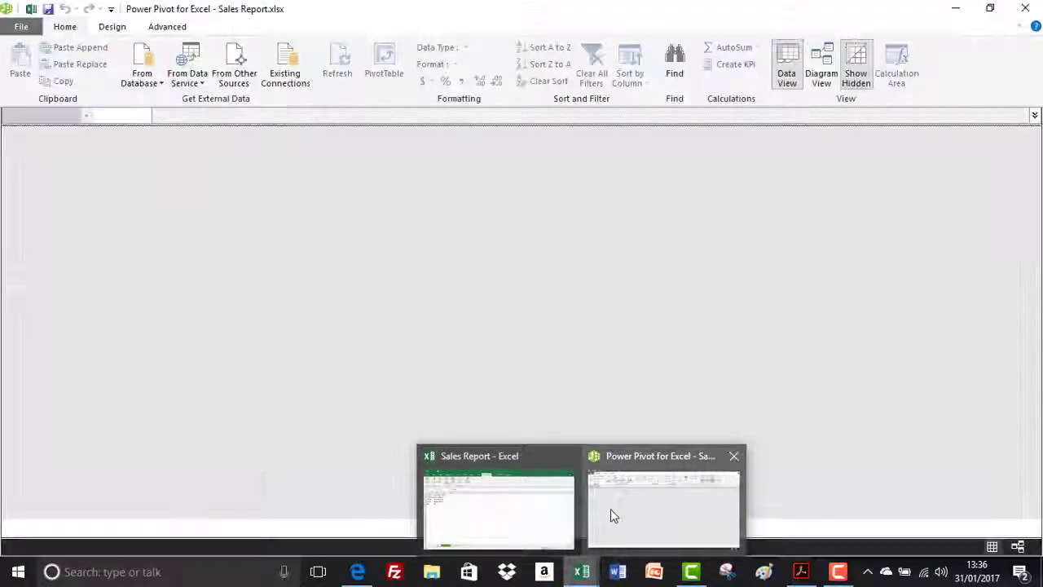
left_click(611, 508)
mouse_move(581, 570)
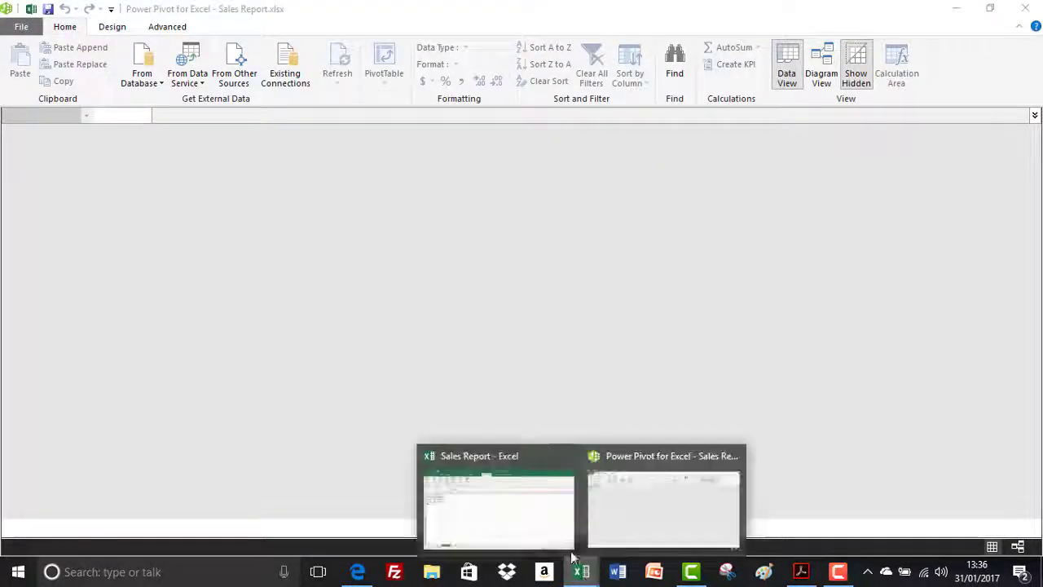
left_click(528, 528)
key("alt+Tab")
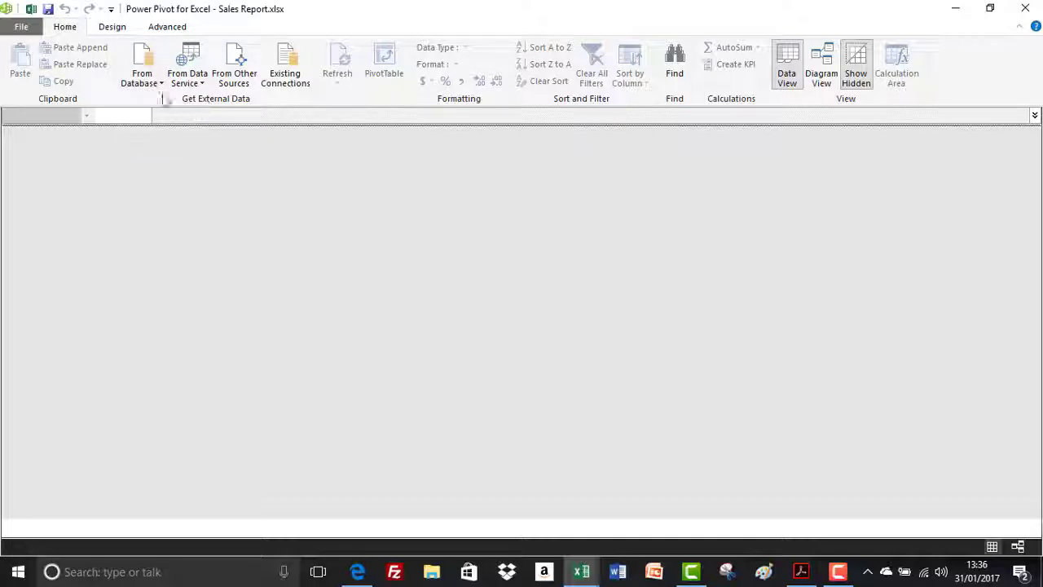
- Open the SQL Server import settings and compare SQL Server Authentication with Windows Authentication, leaving Windows Authentication selected
left_click(160, 85)
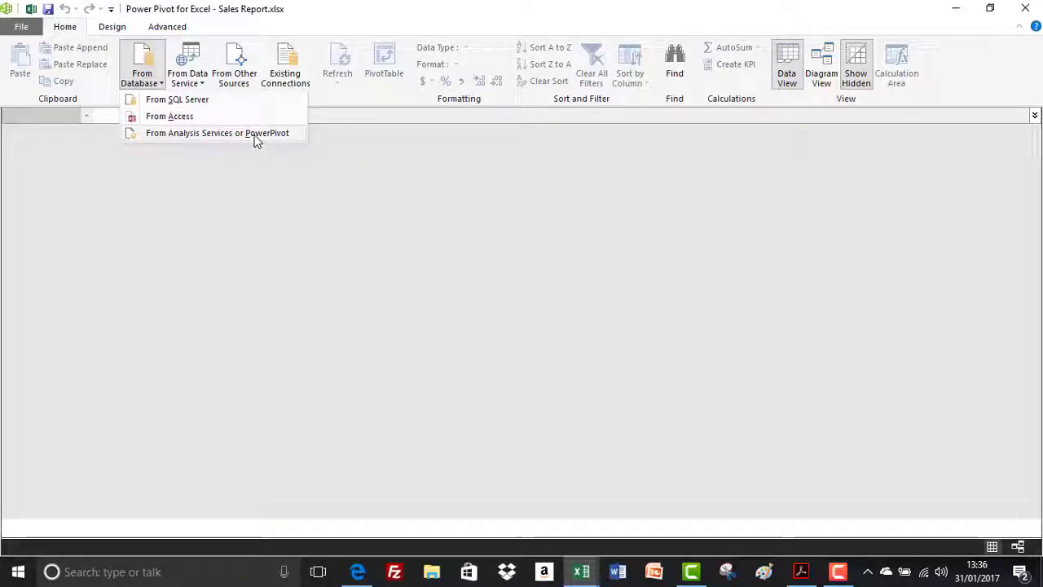
left_click(188, 104)
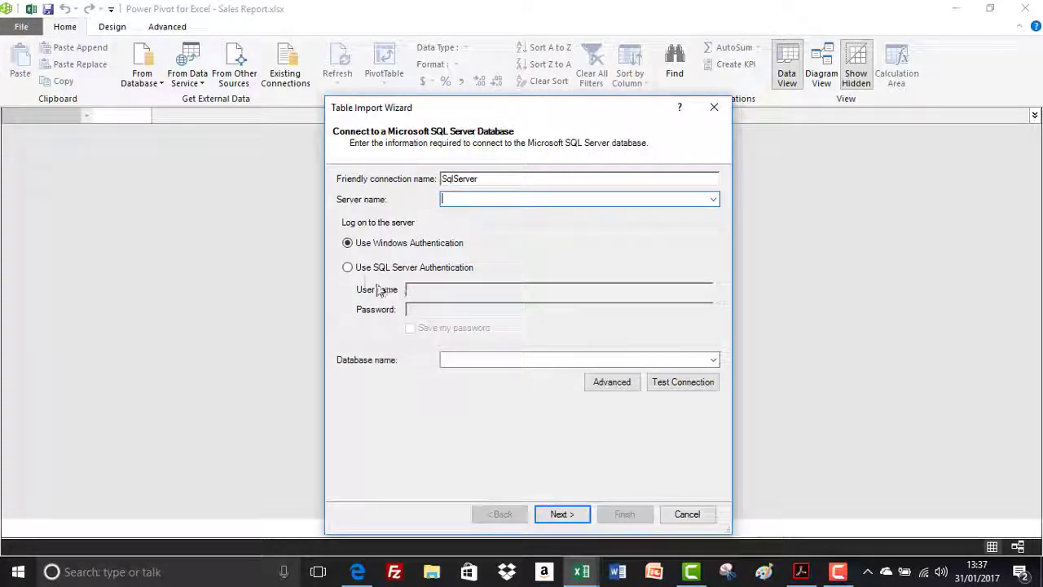
left_click(348, 267)
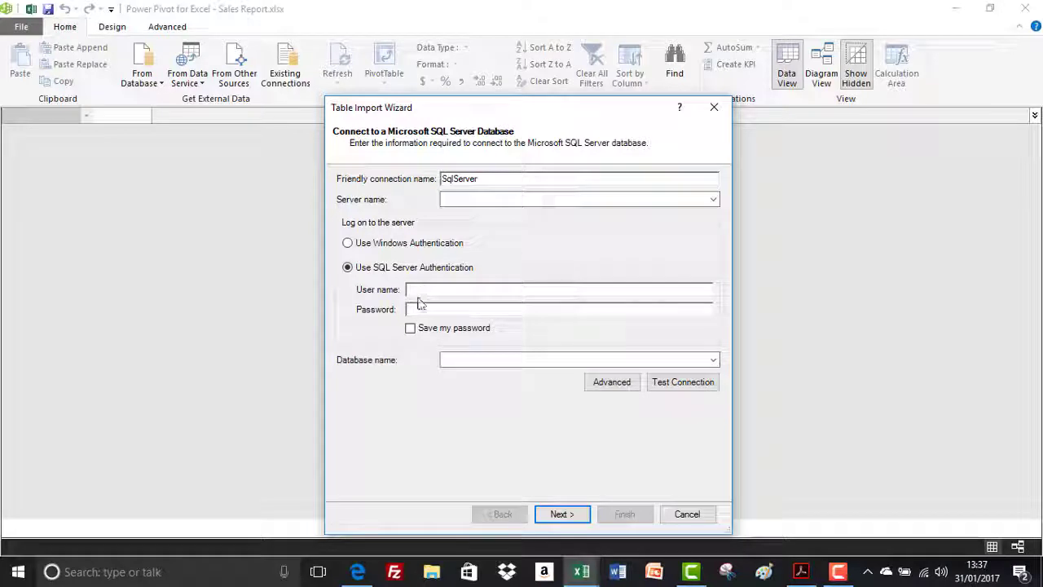
left_click(348, 243)
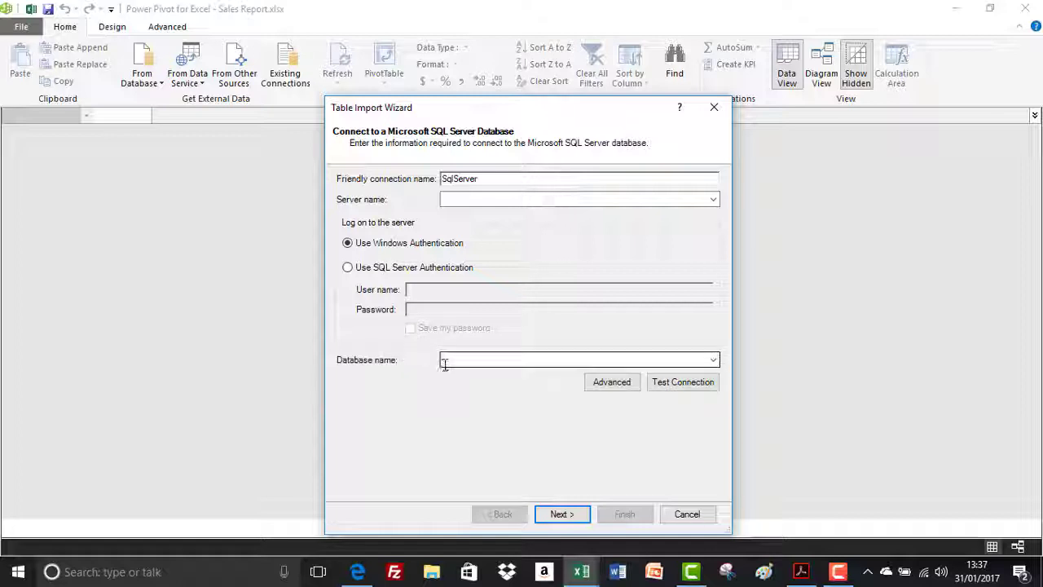
- Review the advanced connection properties for SQL Server, and cancel both the properties and the import
left_click(611, 382)
left_click_drag(686, 243, 683, 194)
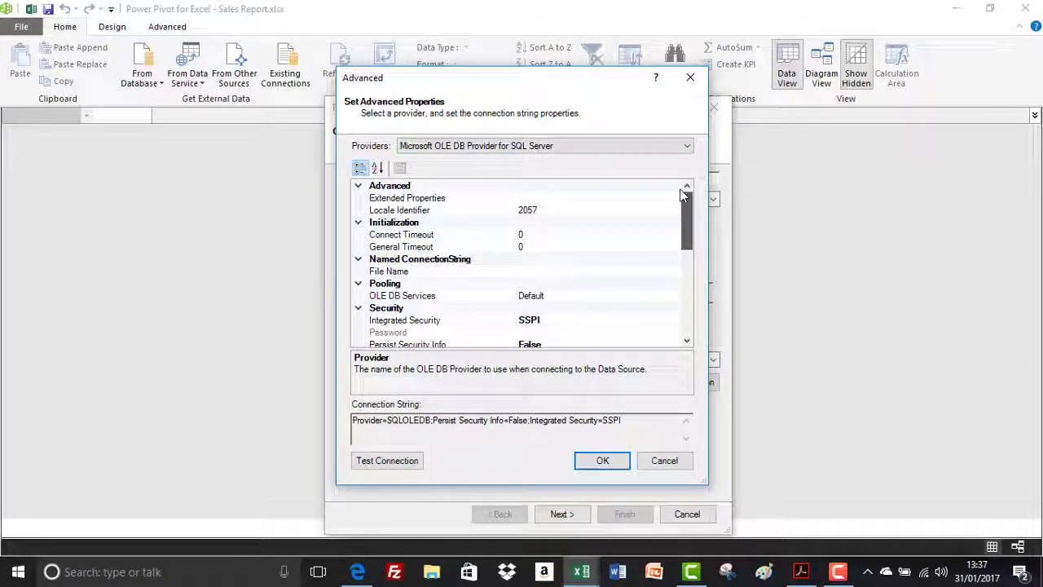
left_click(664, 462)
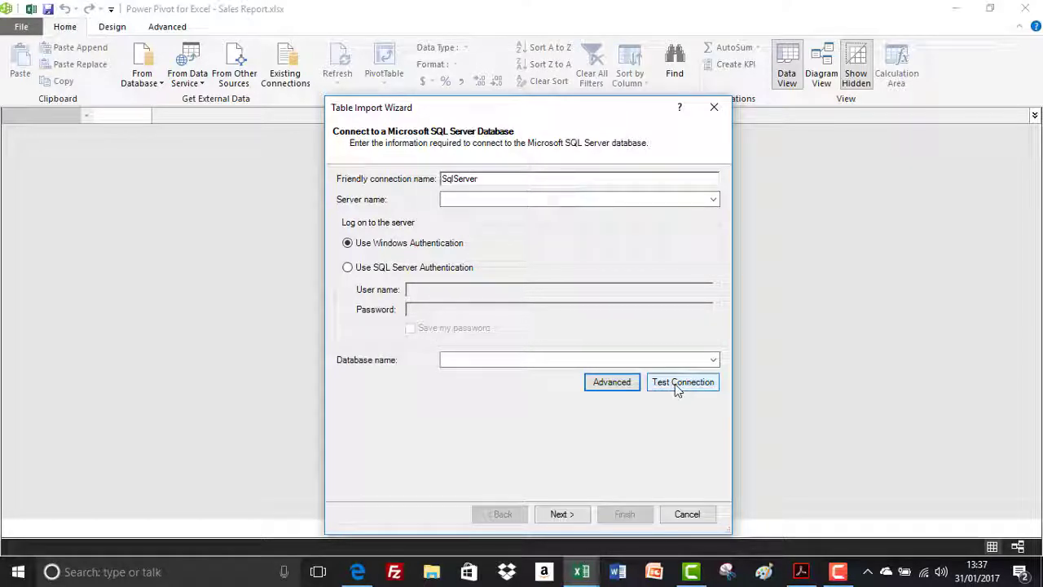
left_click(673, 515)
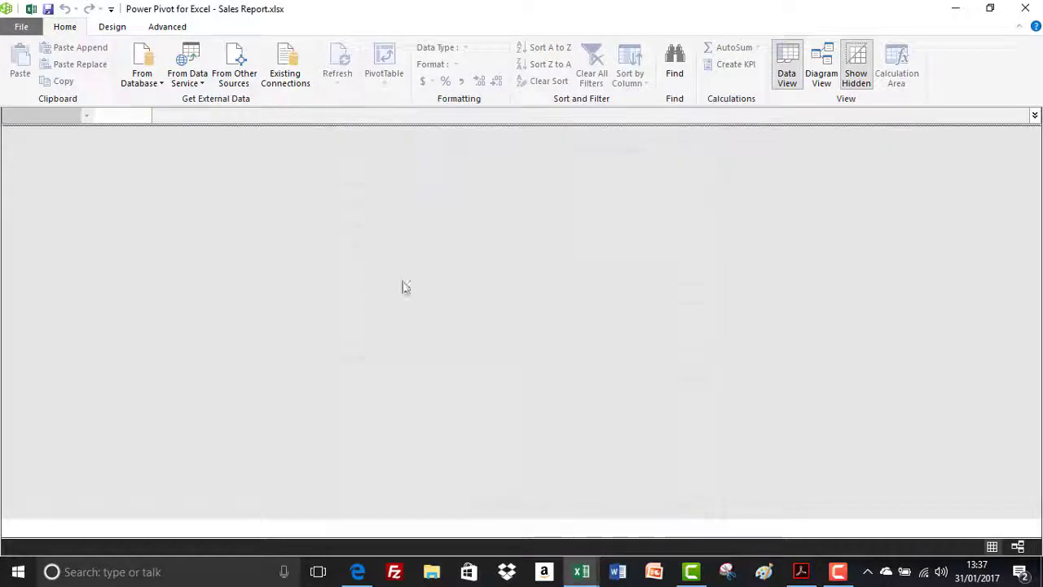
- Inspect the connection settings for importing from Analysis Services or PowerPivot, and cancel the import
left_click(161, 86)
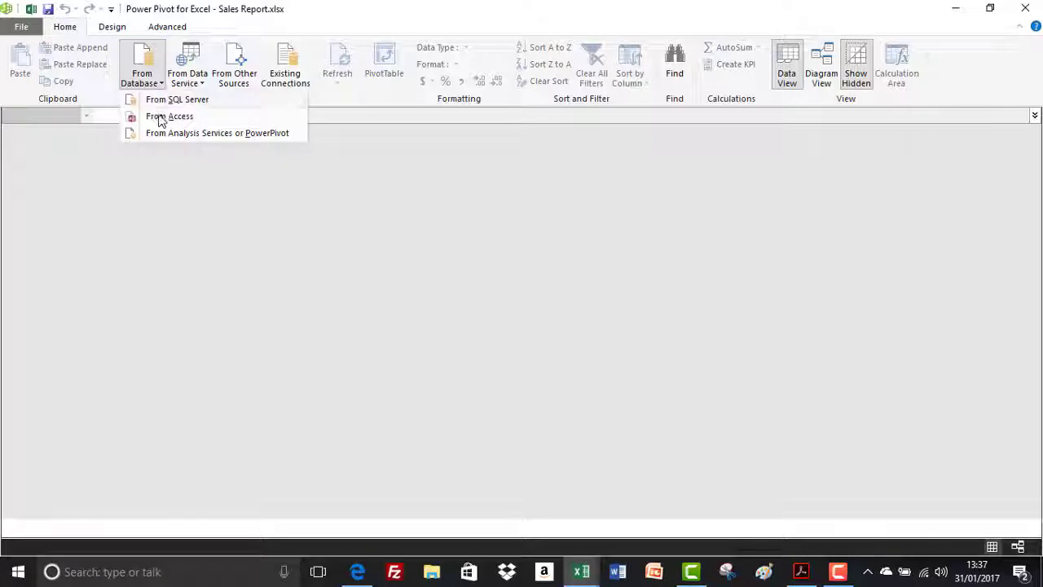
left_click(209, 135)
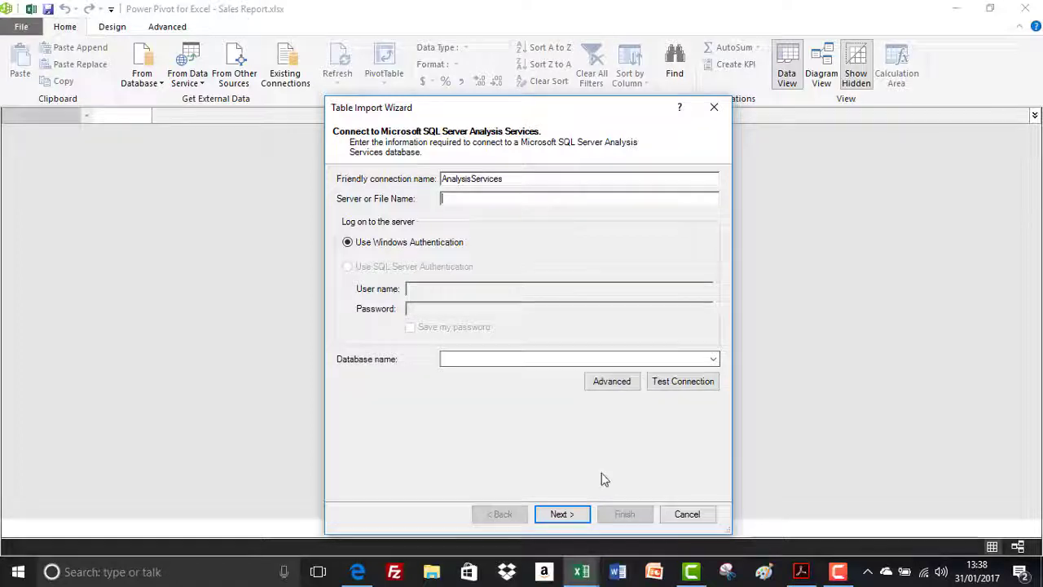
left_click(687, 513)
- Inspect the connection settings for importing from a Microsoft Access database, and cancel the import
left_click(158, 87)
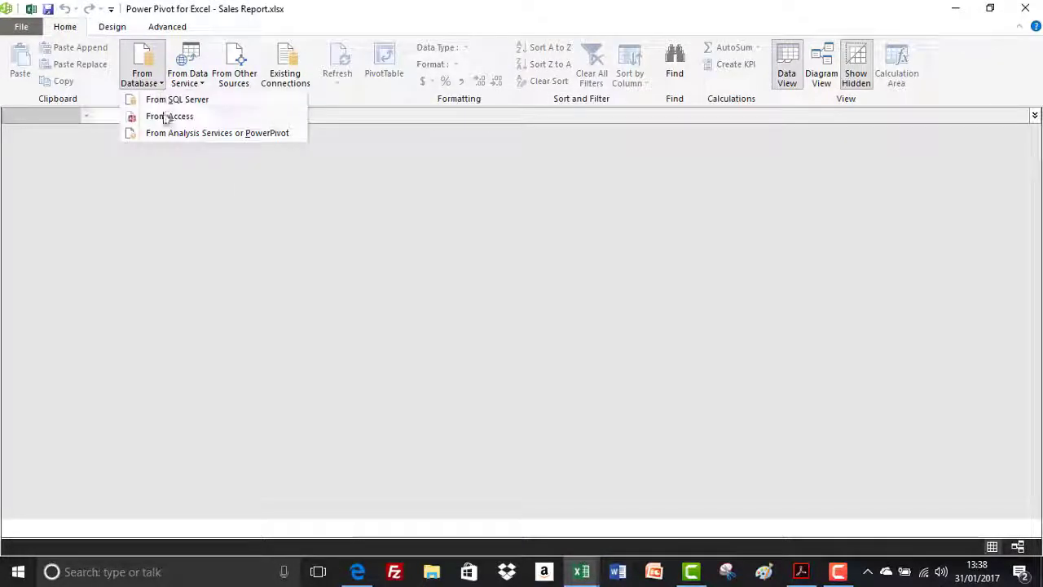
left_click(165, 118)
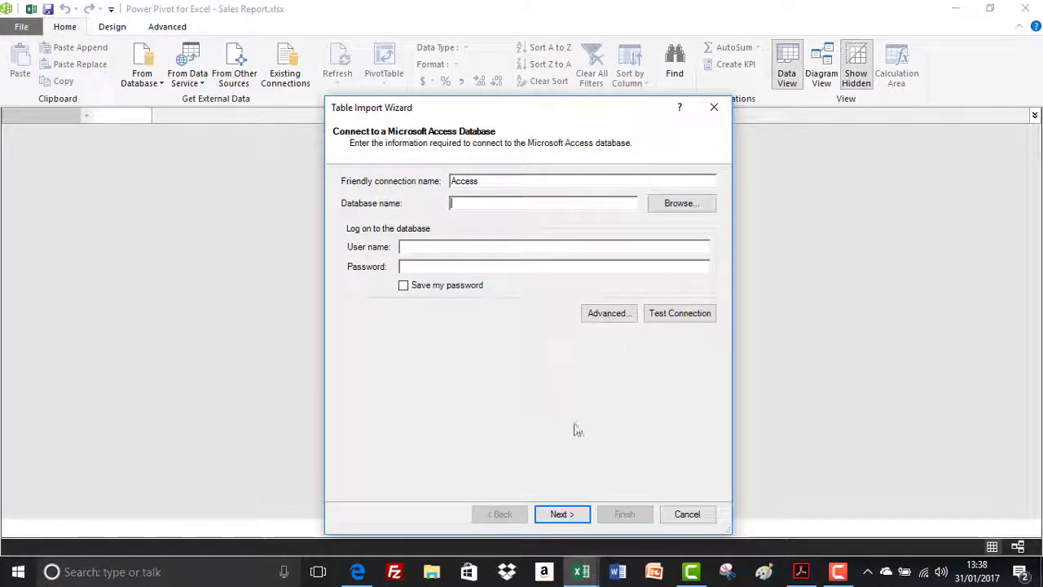
left_click(685, 514)
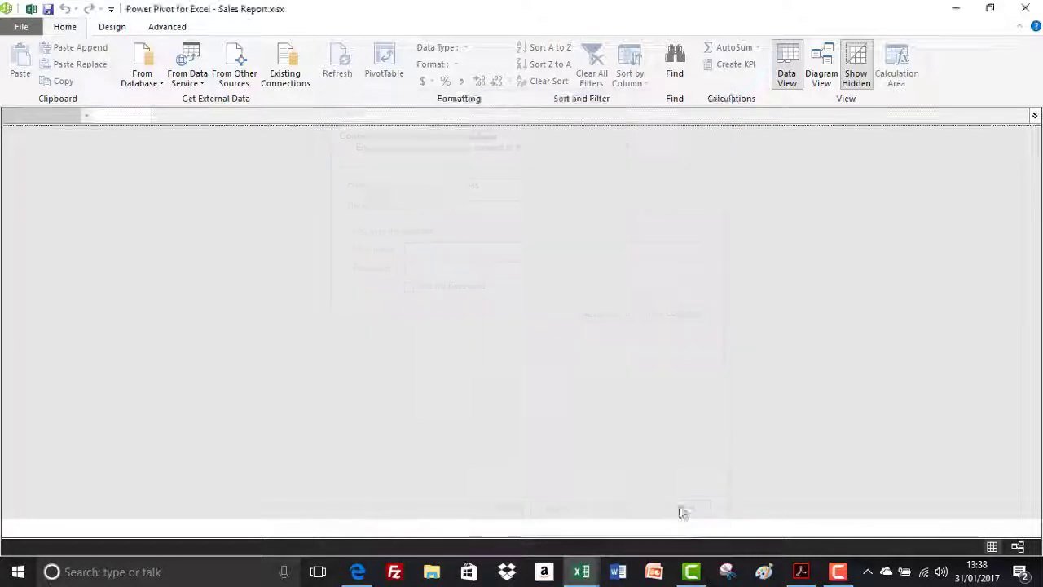
- Check the data service import options, and examine the SQL Azure, Access, Oracle and Teradata entries among the other data sources
left_click(202, 85)
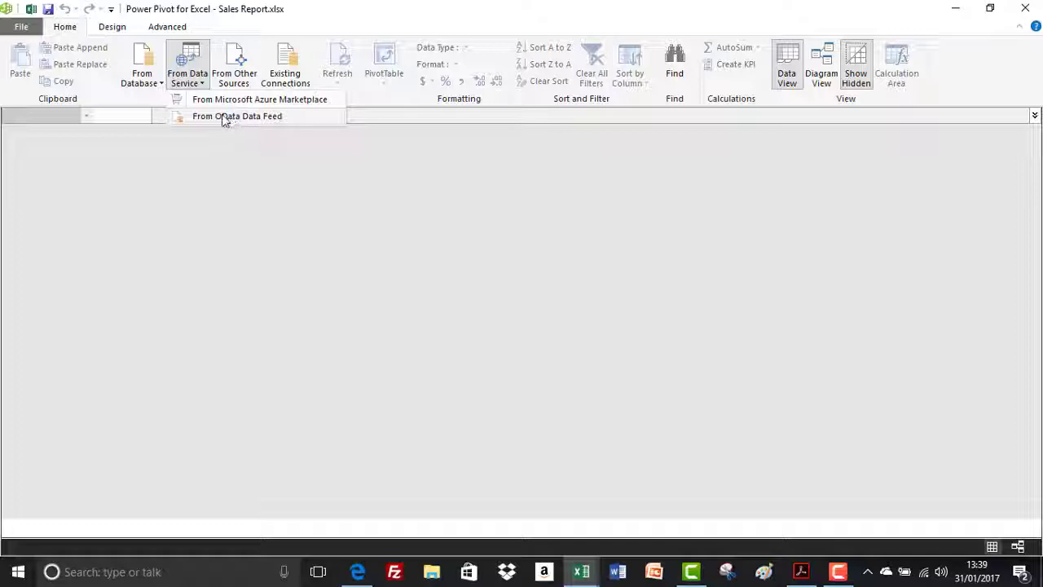
left_click(235, 75)
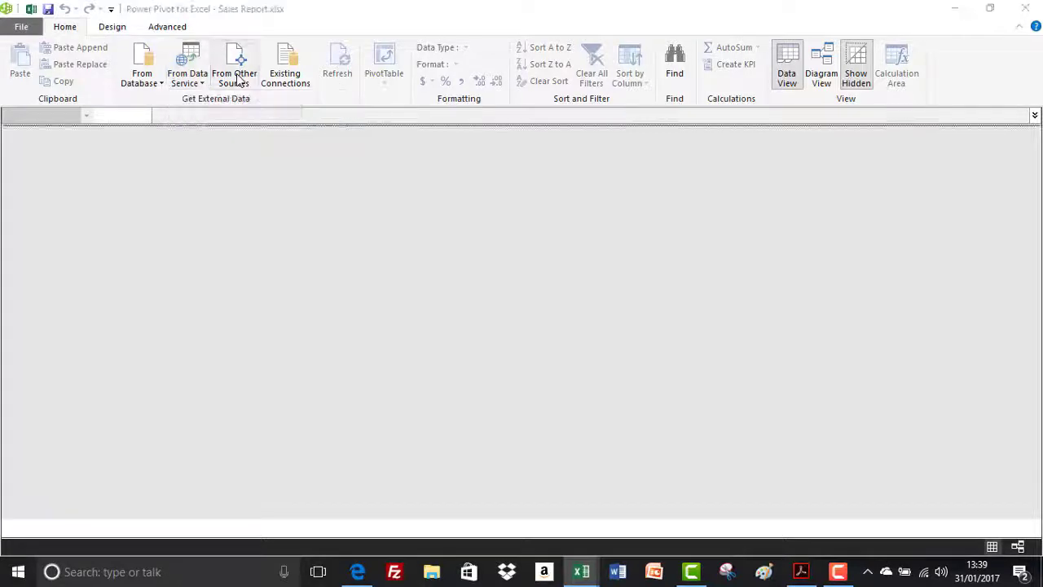
left_click(451, 258)
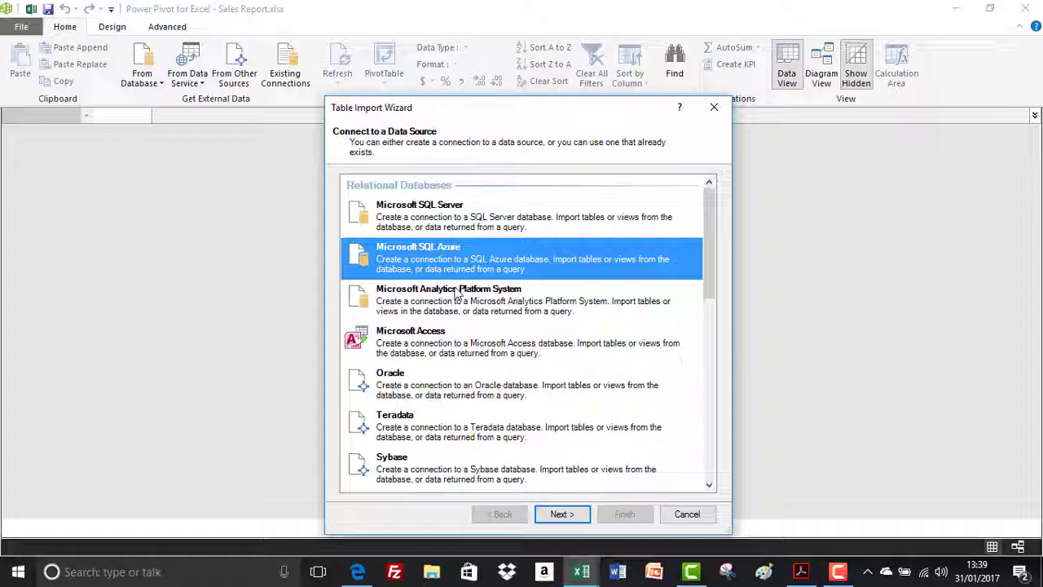
left_click(441, 341)
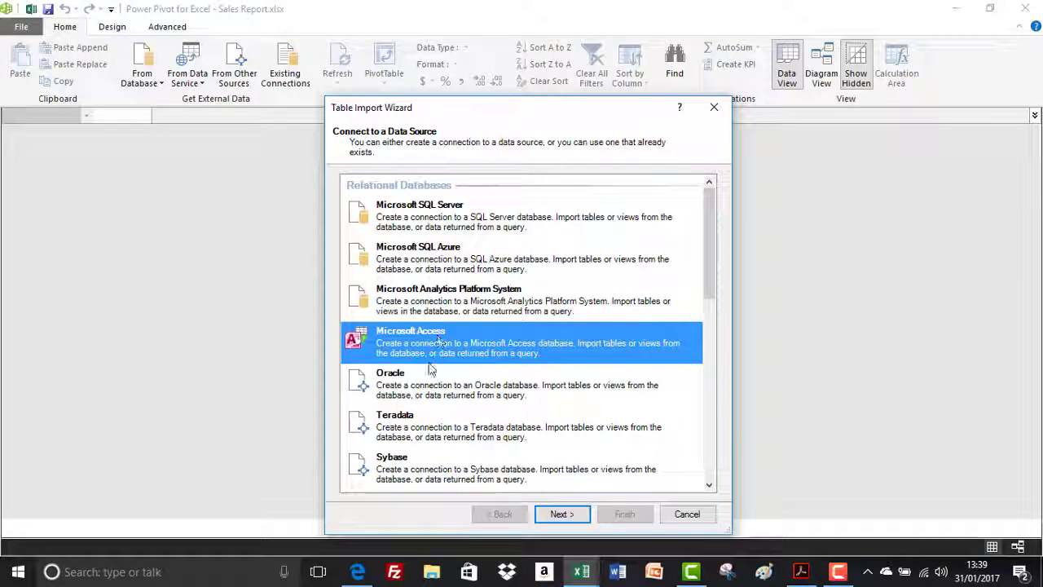
left_click(430, 377)
left_click(444, 429)
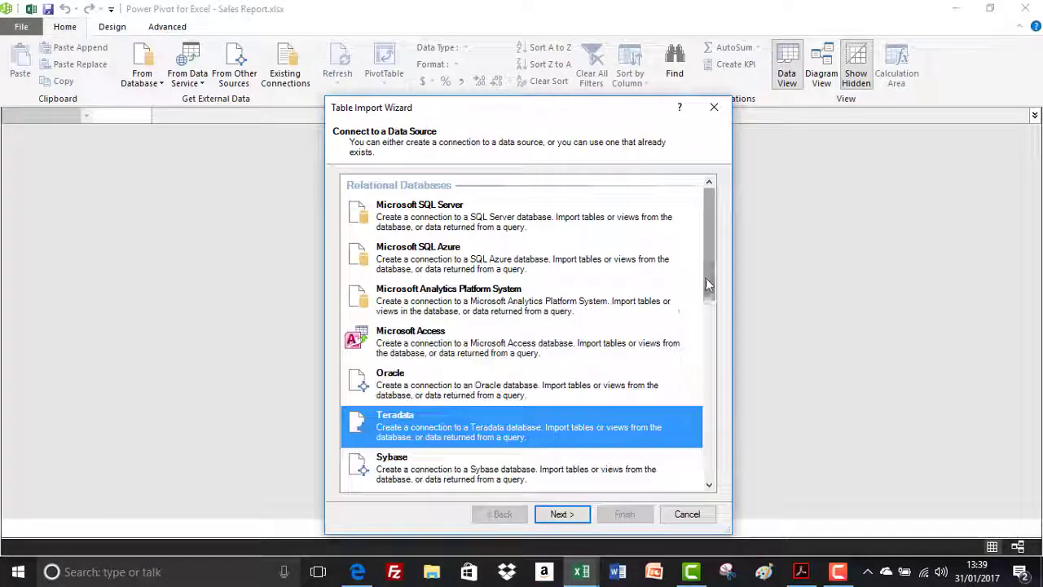
- Examine the remaining sources, from Sybase, Informix, IBM DB2 and Others (OLEDB/ODBC) to data feeds and text files, and cancel the import
left_click_drag(706, 287, 708, 352)
left_click(481, 287)
left_click(476, 323)
left_click(459, 366)
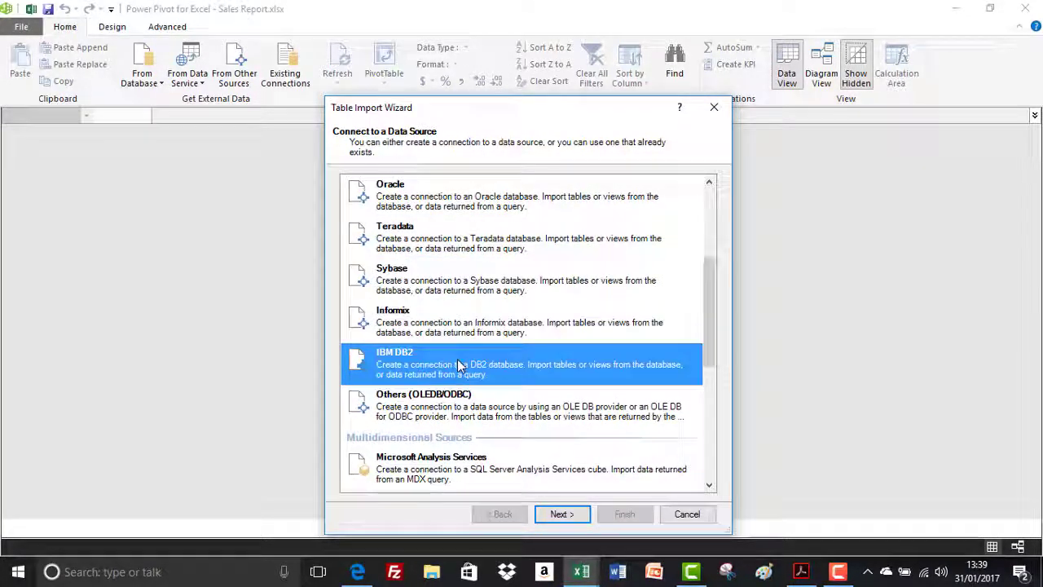
left_click(463, 404)
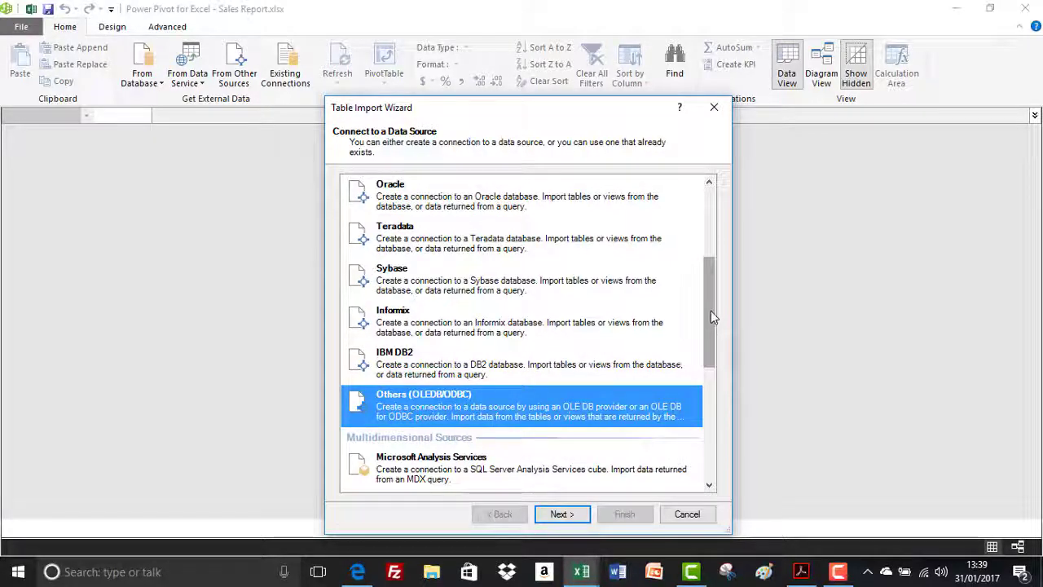
left_click_drag(710, 311, 708, 434)
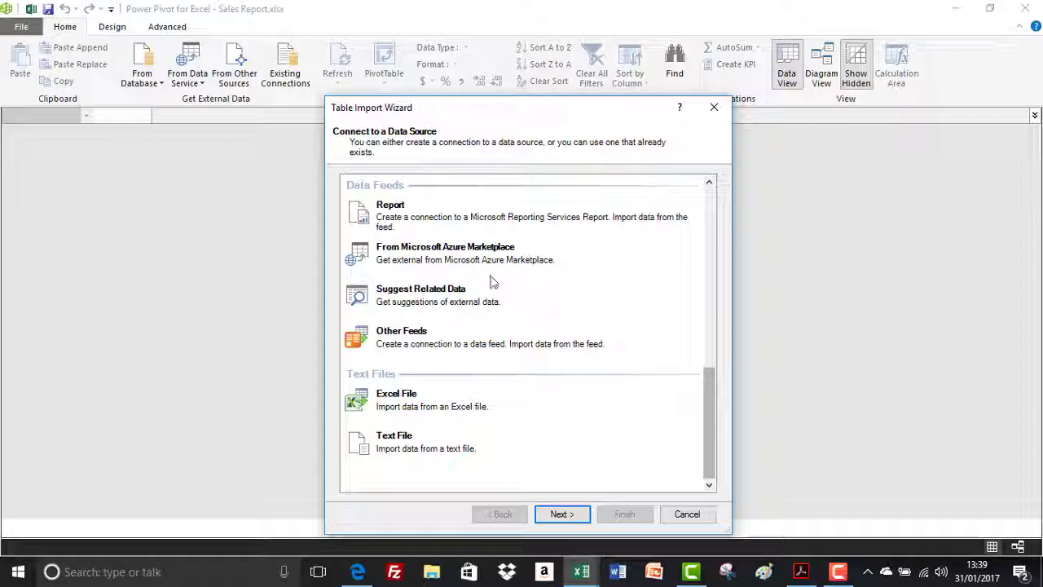
left_click(686, 514)
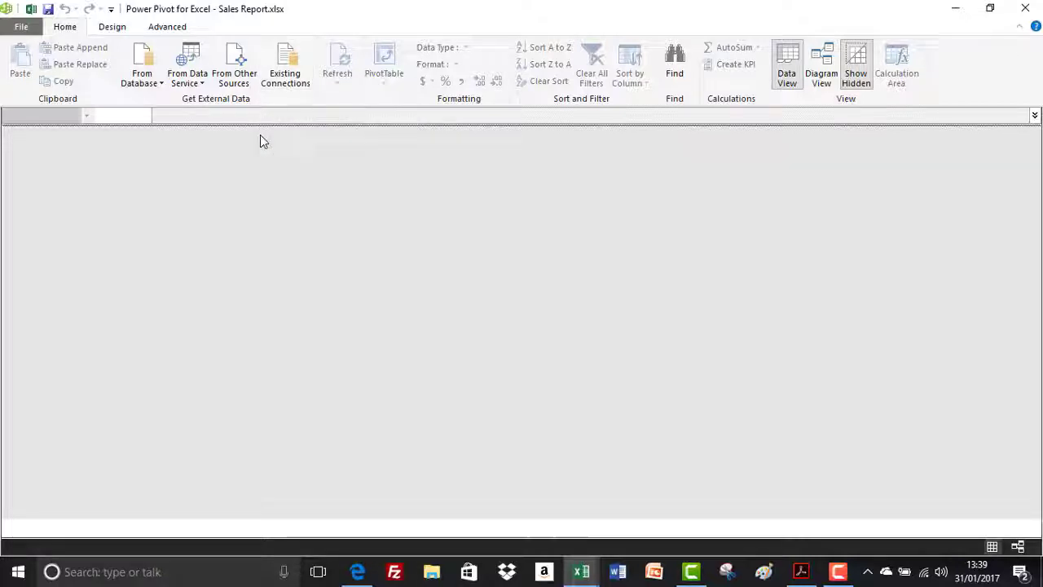
- Start an import from a Microsoft Access database and browse to the PowerPivot & DAX folder in Documents
left_click(160, 85)
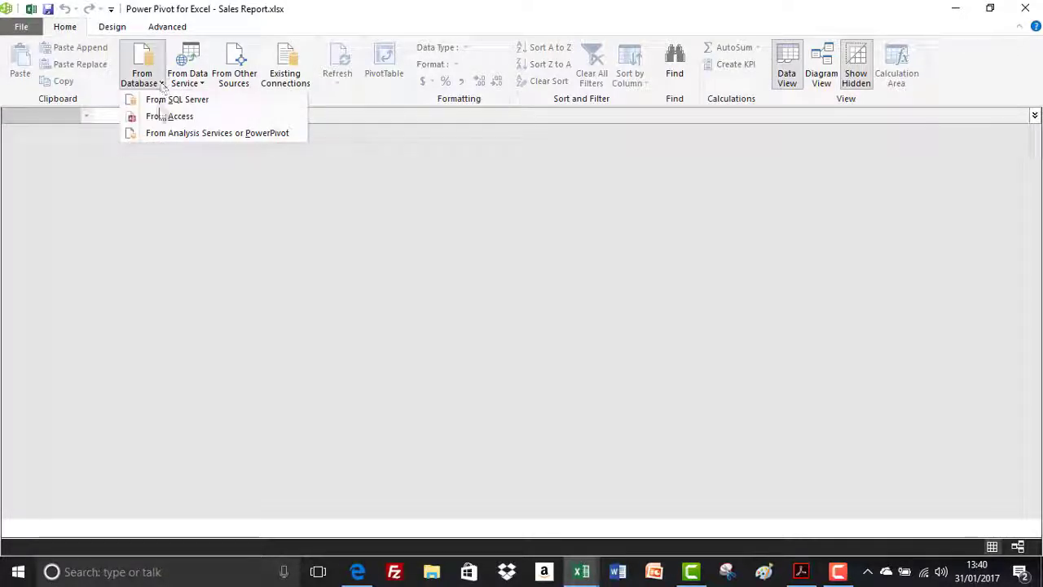
left_click(161, 119)
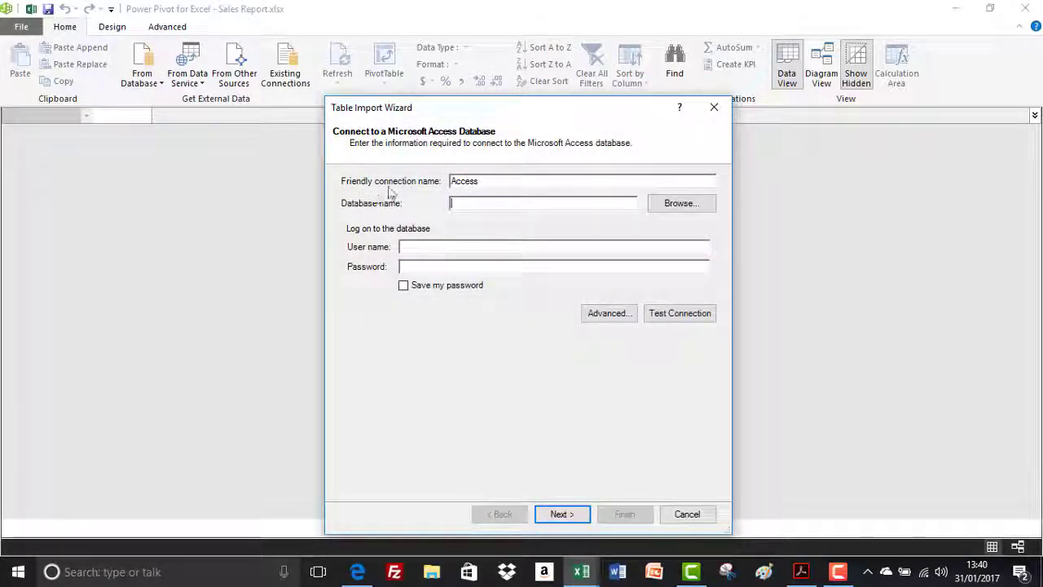
left_click(682, 205)
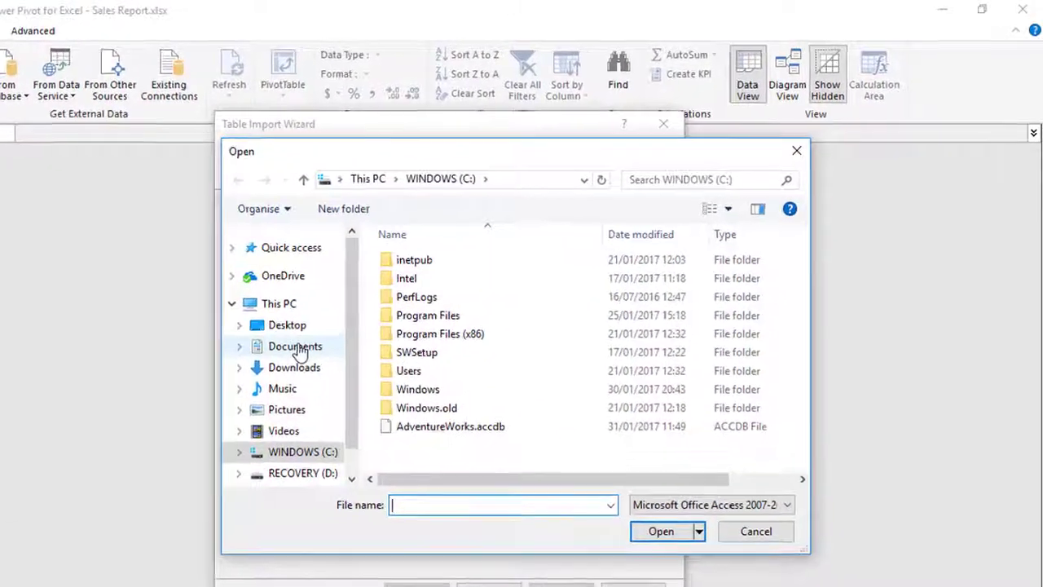
left_click(269, 367)
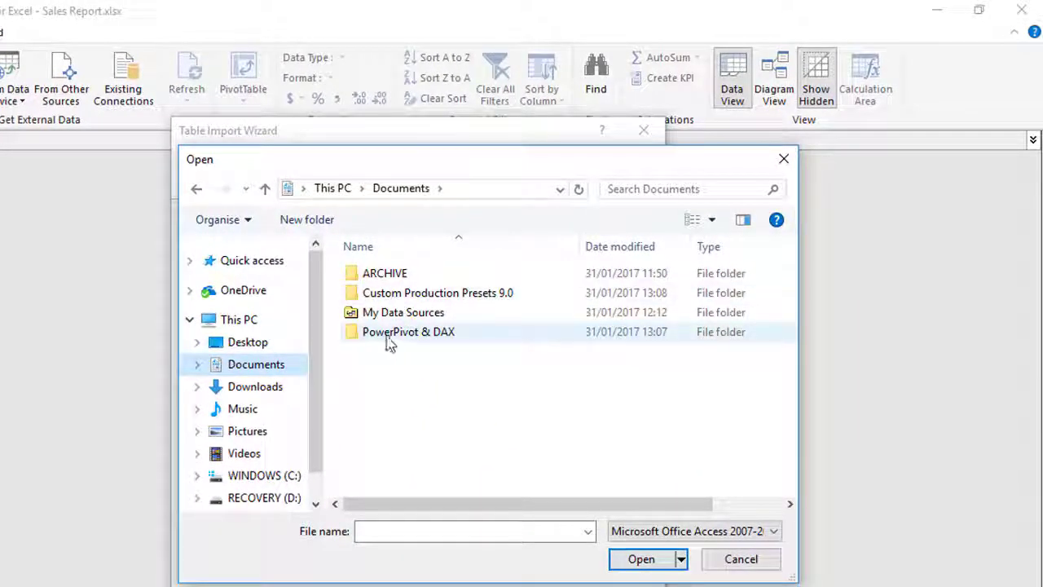
double_click(383, 341)
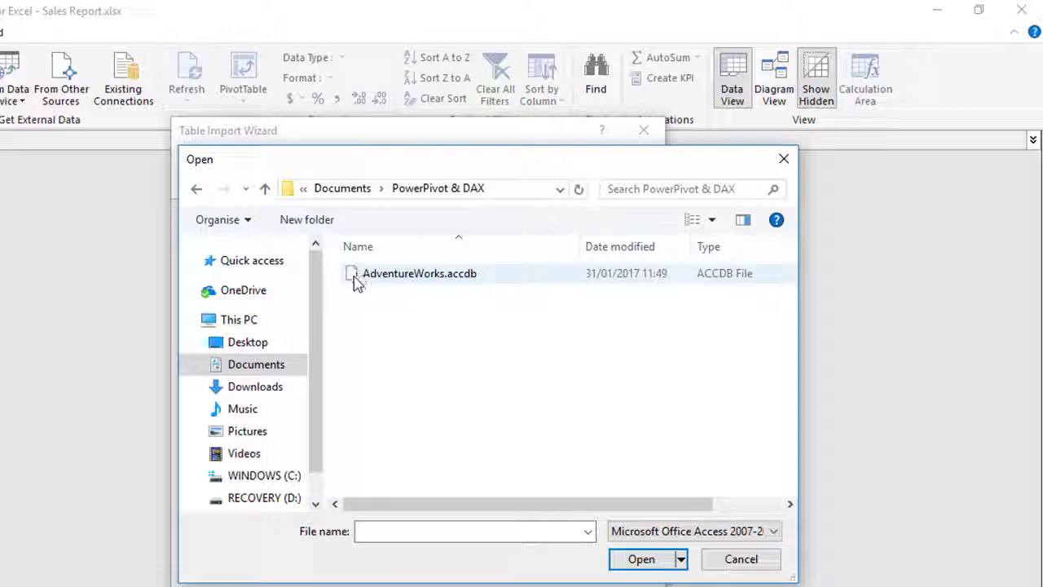
- View all file types in the folder, and restrict the list to Microsoft Office Access 2007-2010 Database (*.accdb) files again
left_click(721, 532)
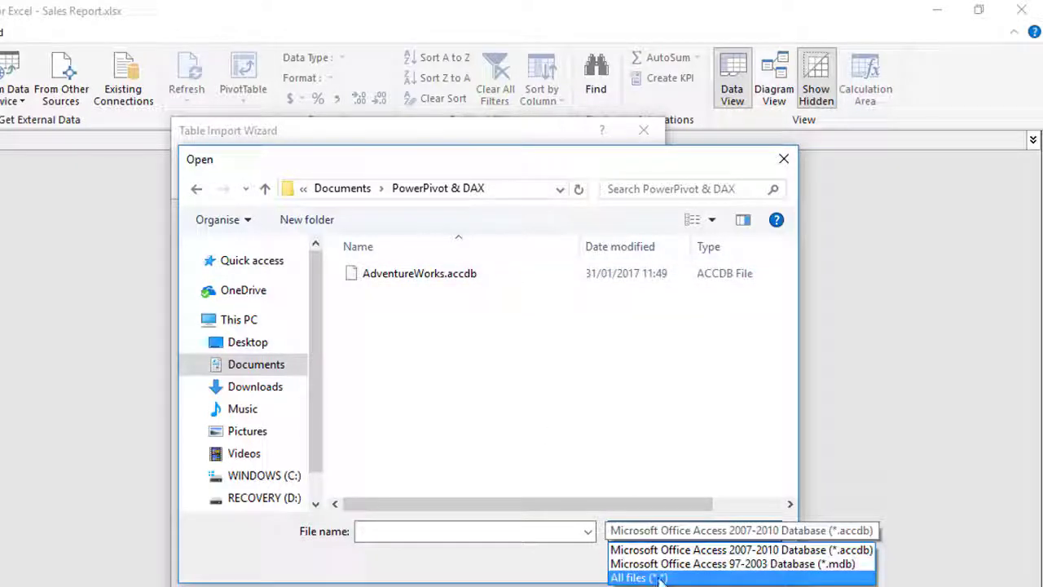
left_click(660, 577)
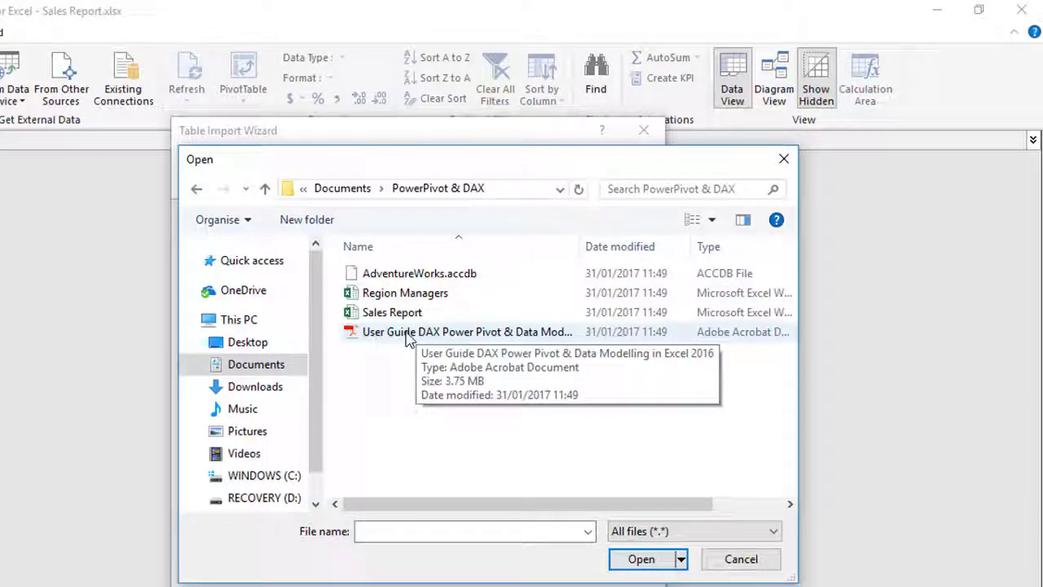
left_click(693, 531)
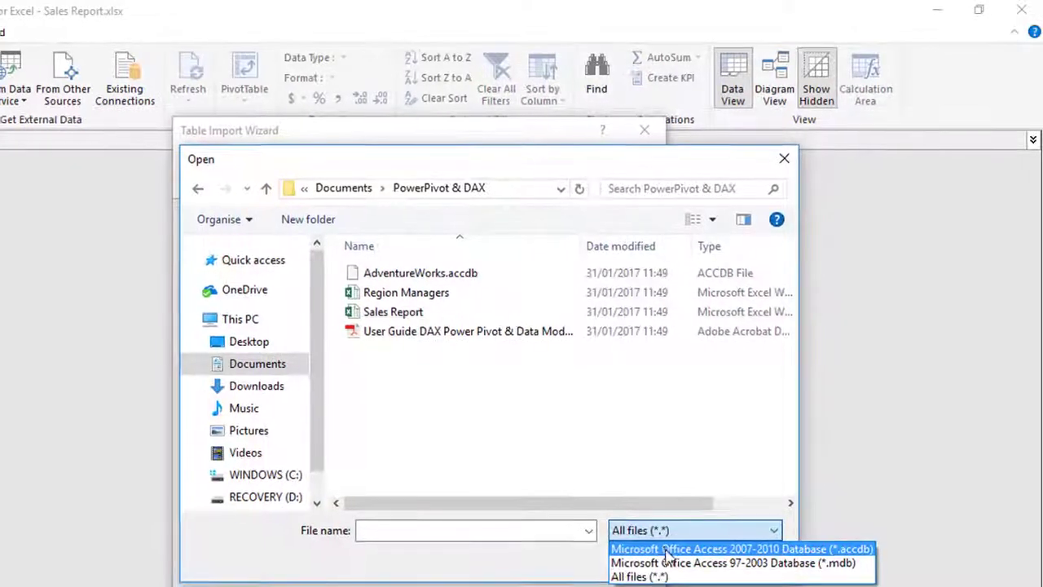
left_click(680, 551)
- Choose AdventureWorks.accdb as the source database and test the connection without entering log-on details
left_click(446, 262)
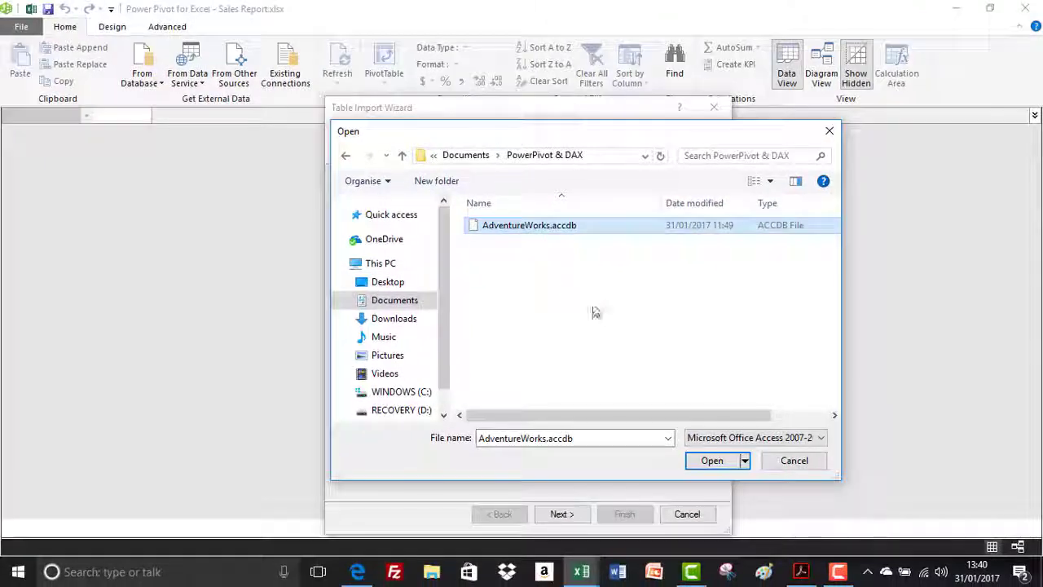
left_click(707, 461)
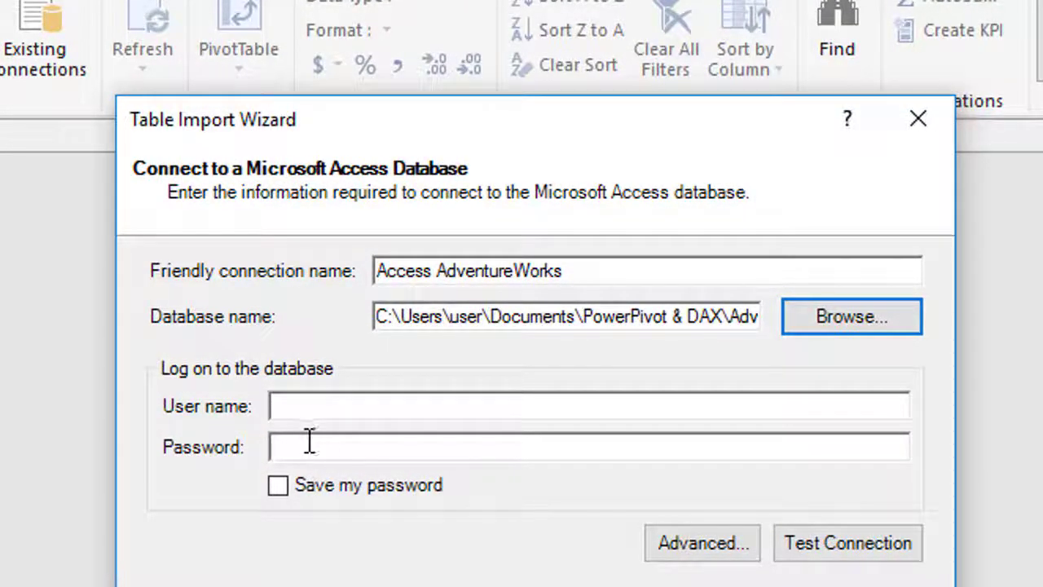
left_click(856, 563)
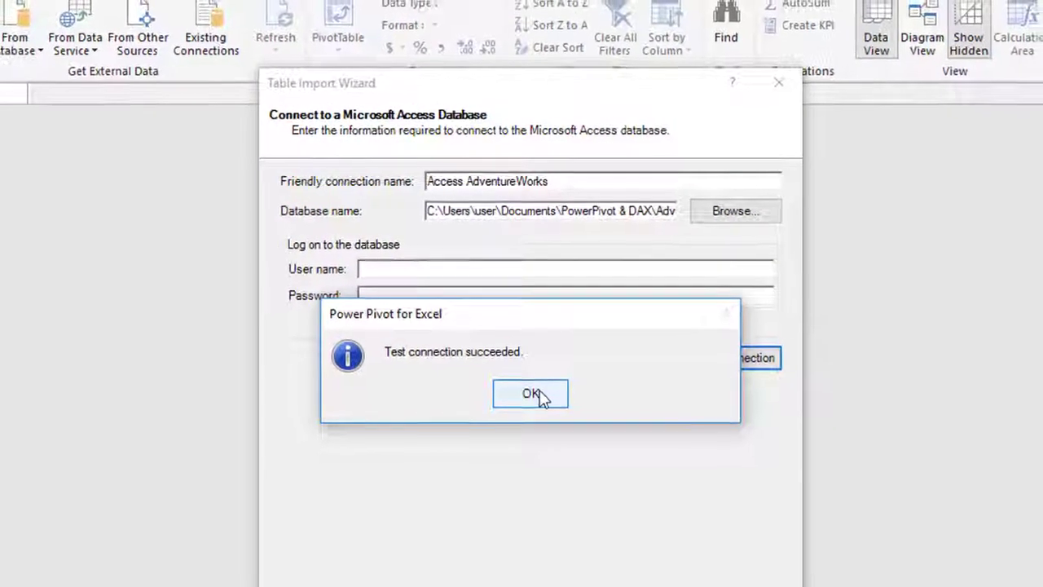
left_click(536, 401)
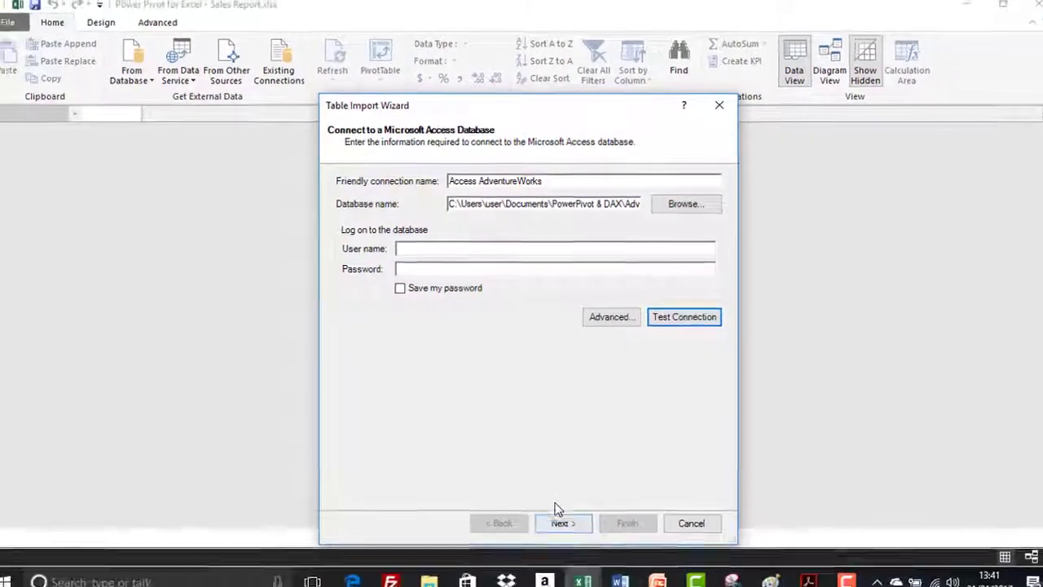
- Proceed with selecting from a list of tables and views, and bring up the tables and views of the AdventureWorks database
left_click(559, 514)
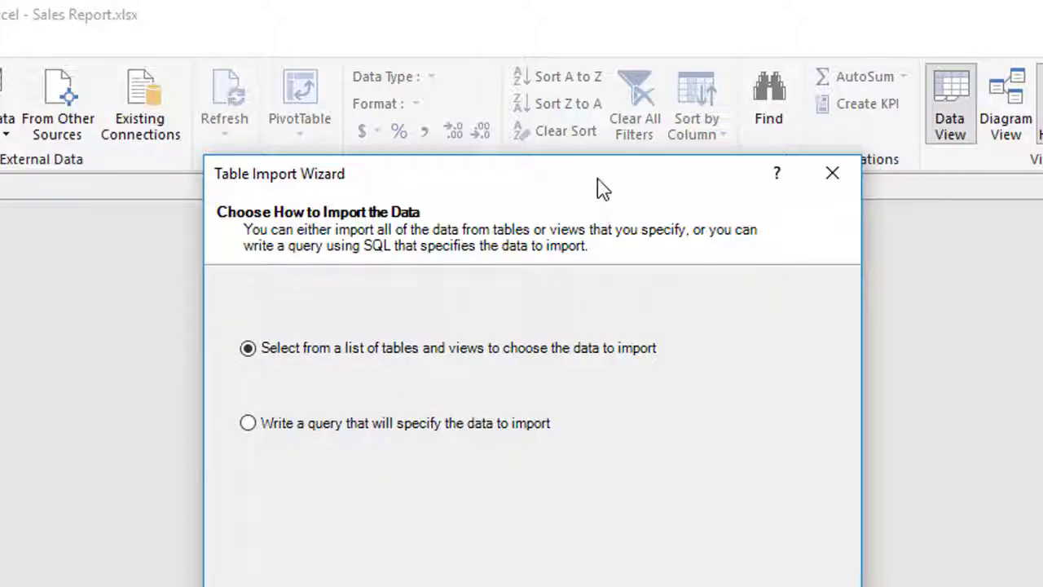
left_click_drag(603, 189, 601, 170)
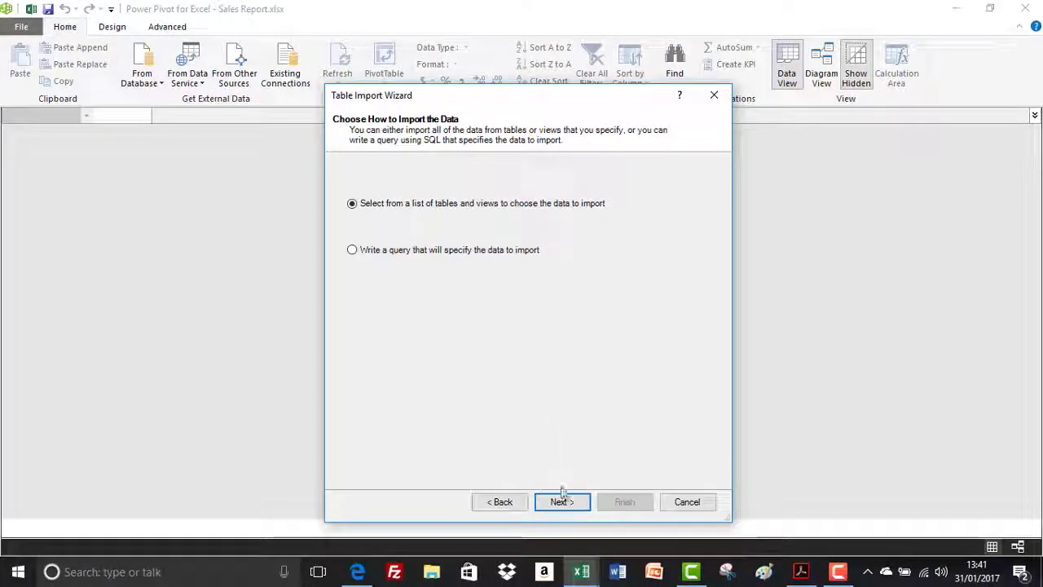
left_click(563, 502)
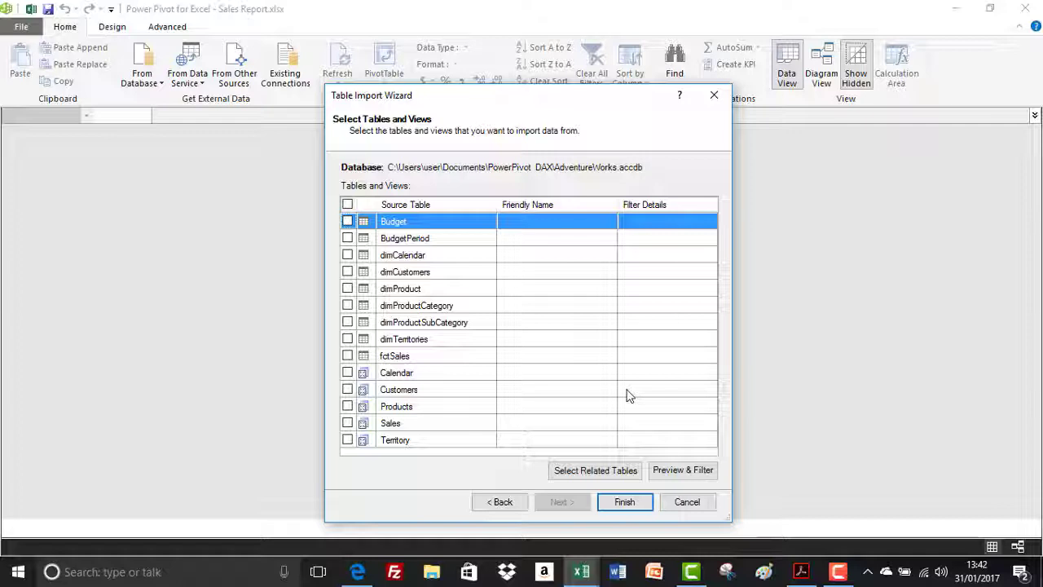
key("F10")
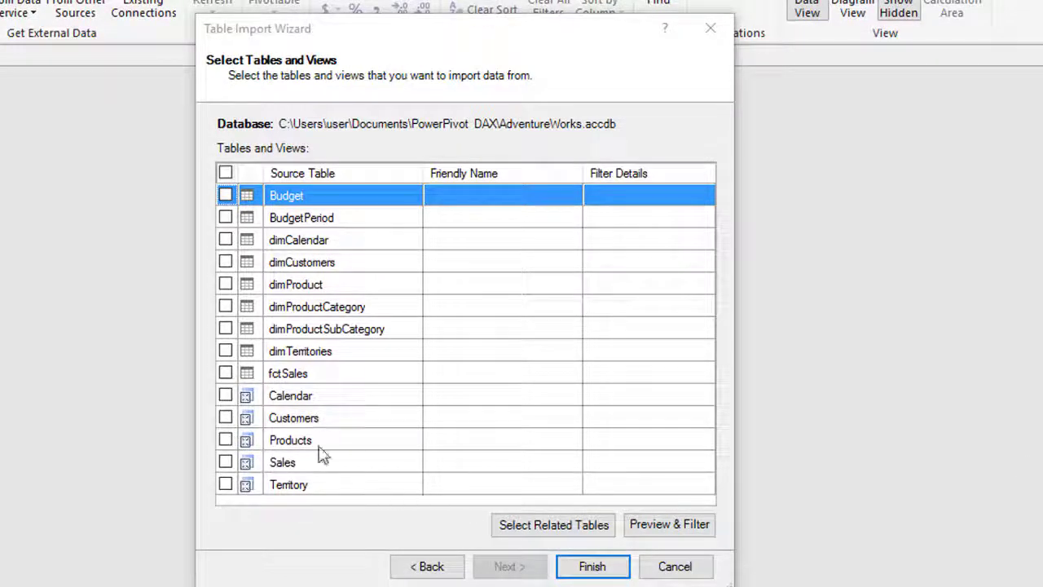
- Select the Customers, Products and Sales views for import, leaving Calendar unselected
left_click(225, 395)
left_click(225, 418)
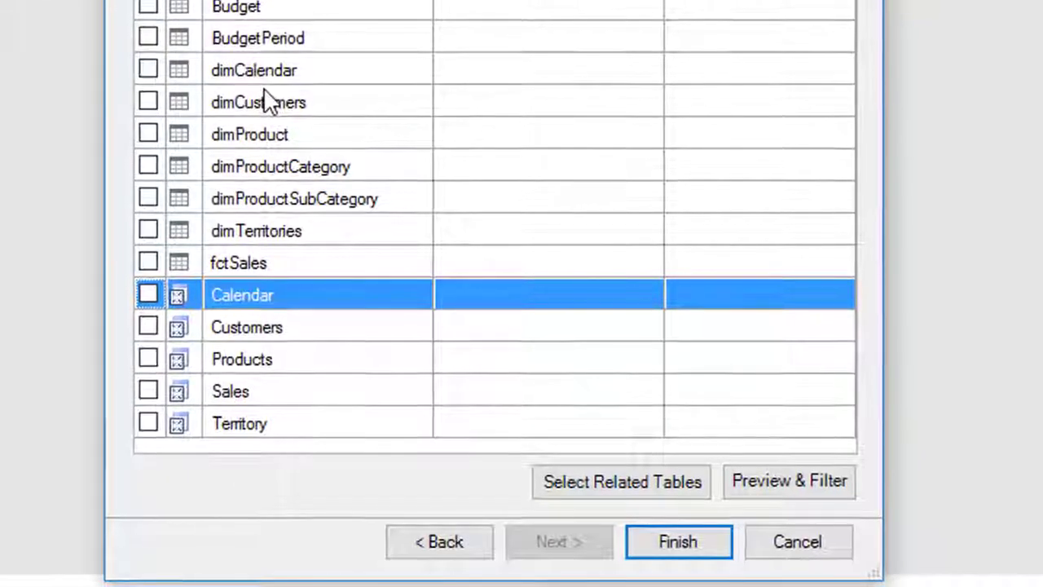
left_click(149, 327)
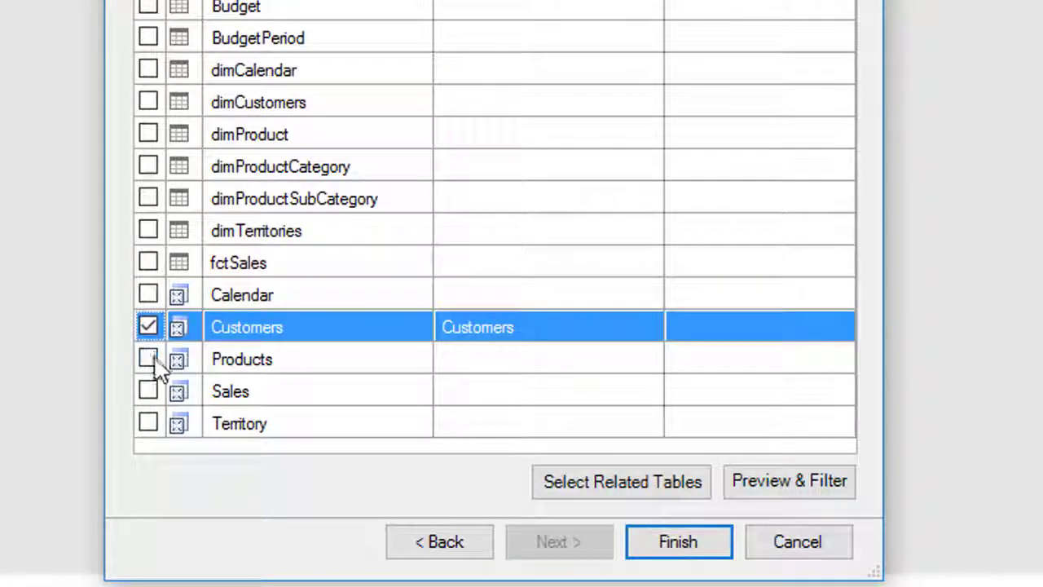
left_click(149, 358)
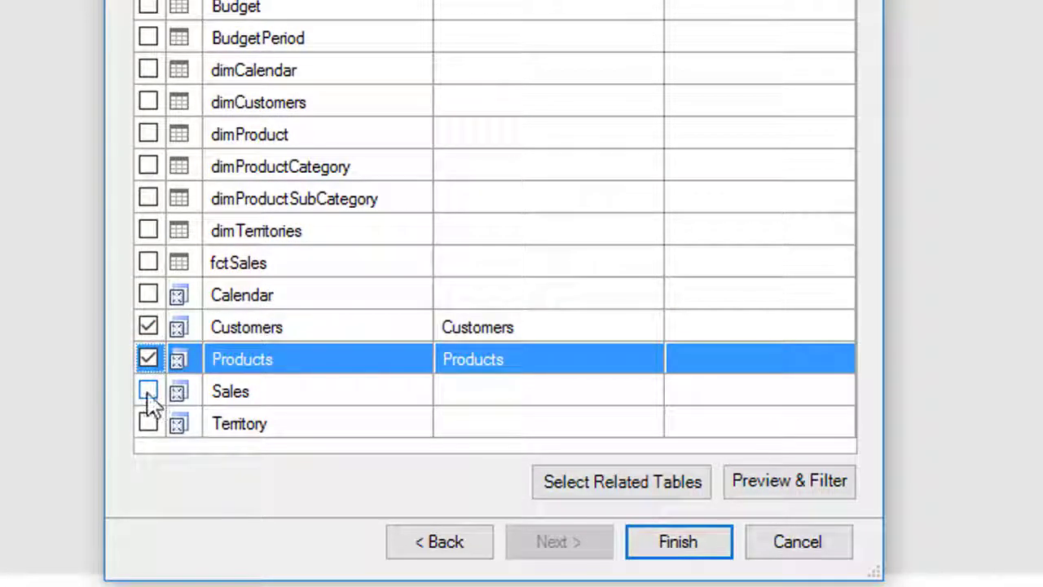
left_click(149, 390)
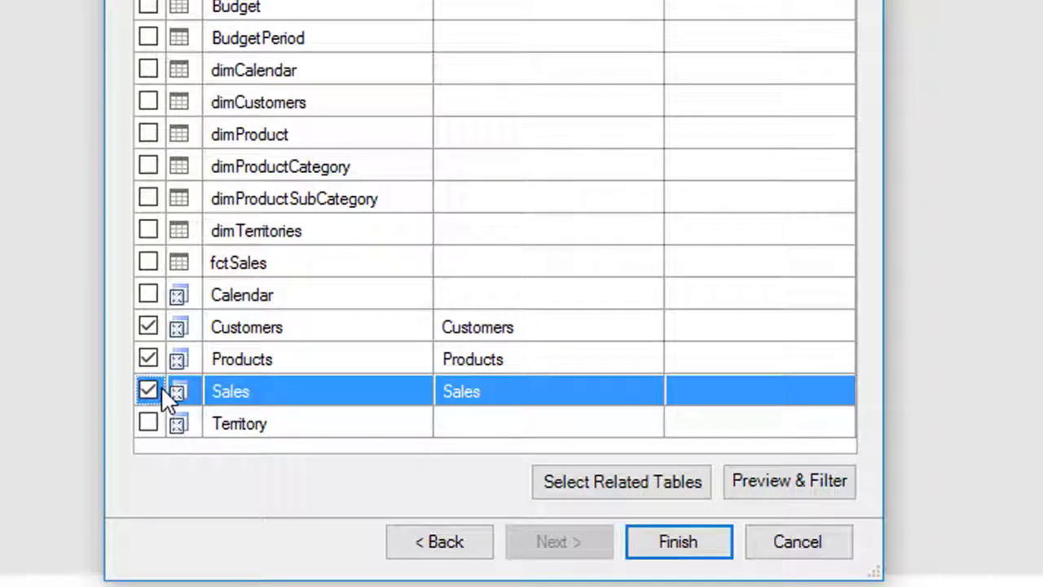